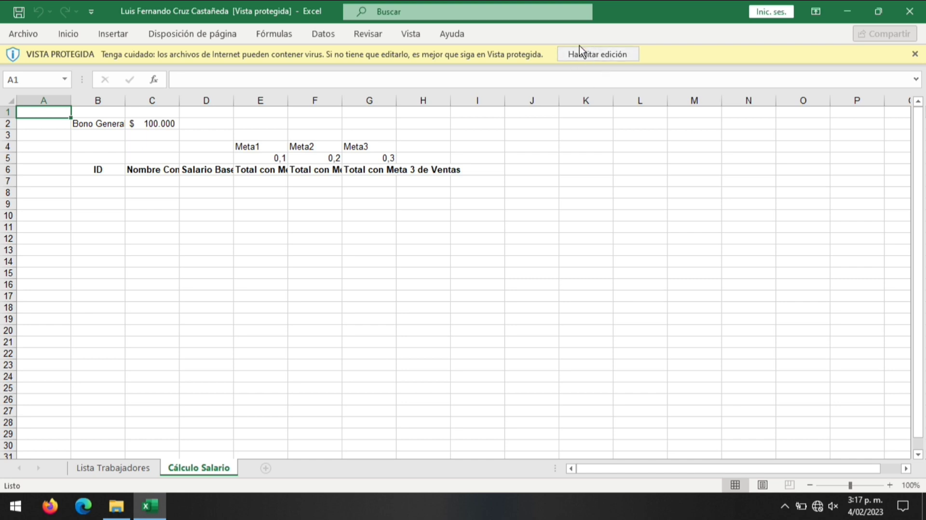
Step: Enable editing of the workbook and add filters to the table B2:I22 on the Lista Trabajadores sheet
left_click(597, 54)
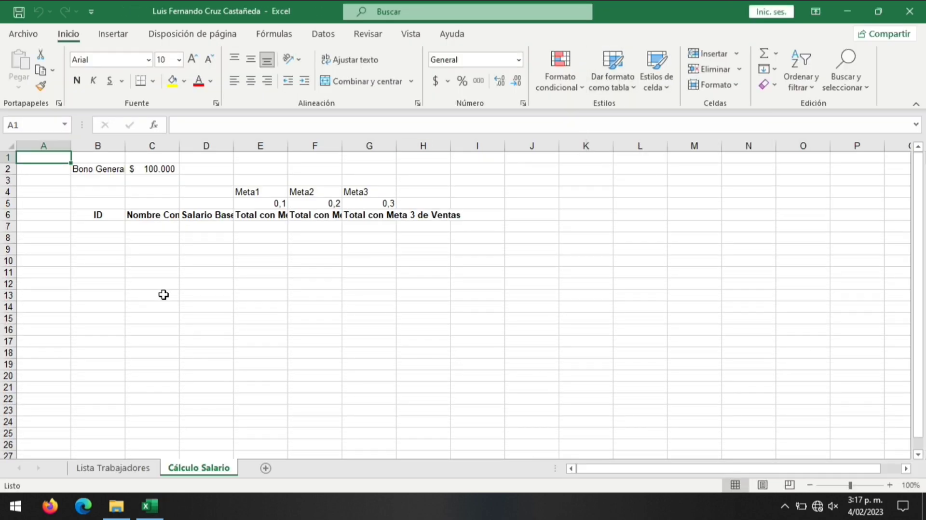
left_click(109, 467)
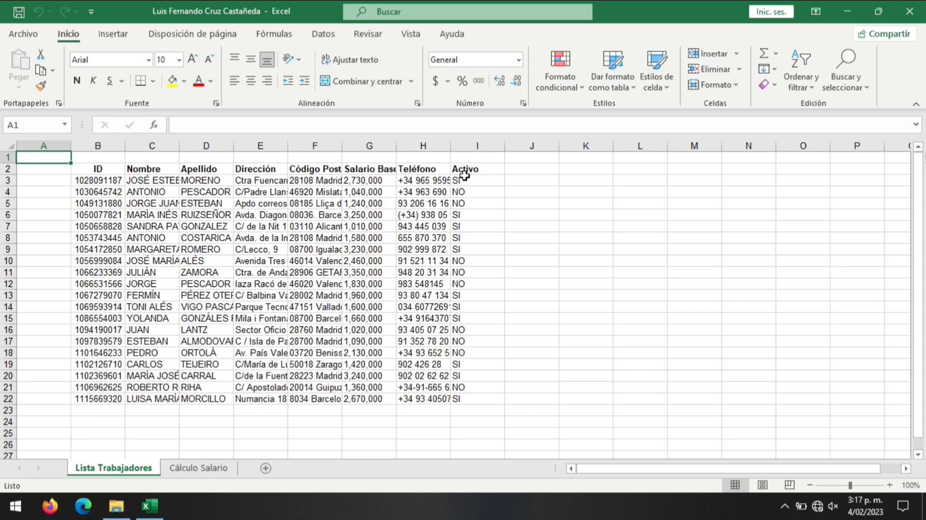
left_click(422, 193)
key("ctrl+Left")
key("ctrl+Up")
key("ctrl+shift+Right")
key("ctrl+shift+Down")
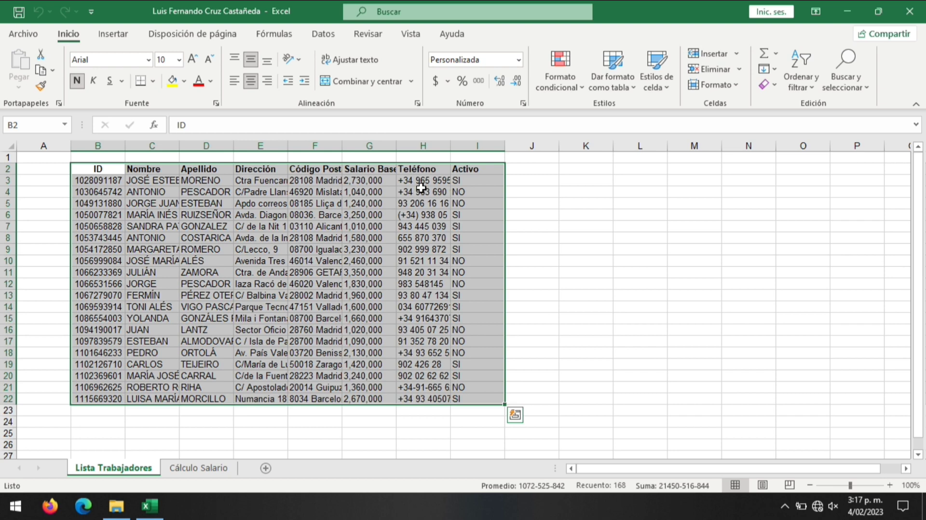
left_click(322, 34)
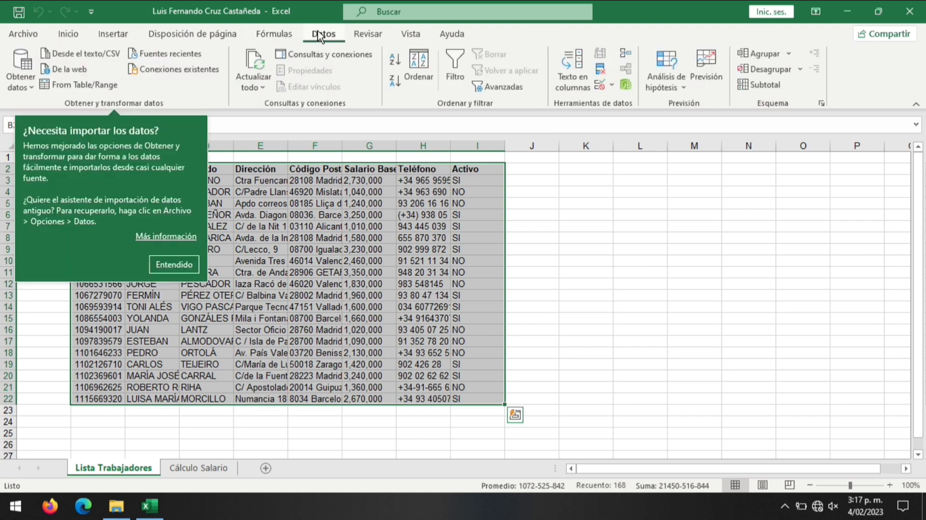
left_click(449, 75)
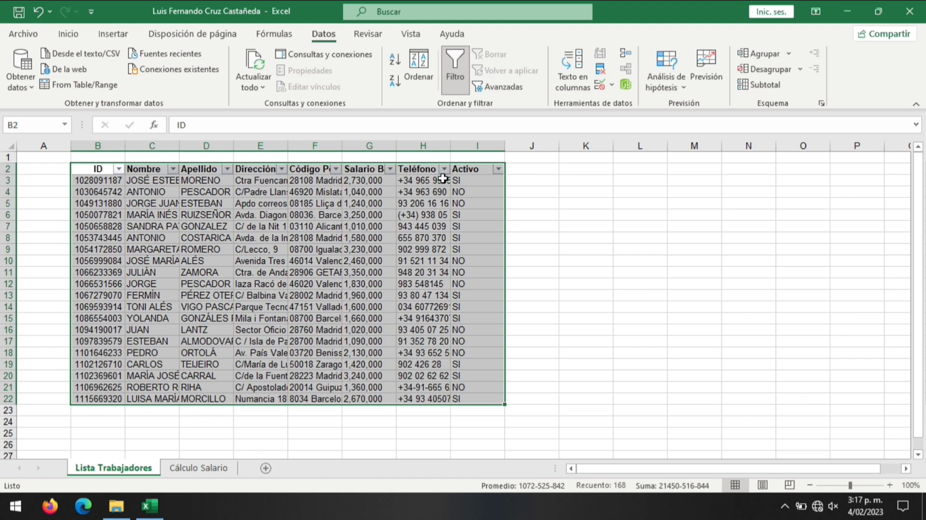
Step: Autofit the widths of columns B through I to their contents
left_click_drag(474, 146, 96, 142)
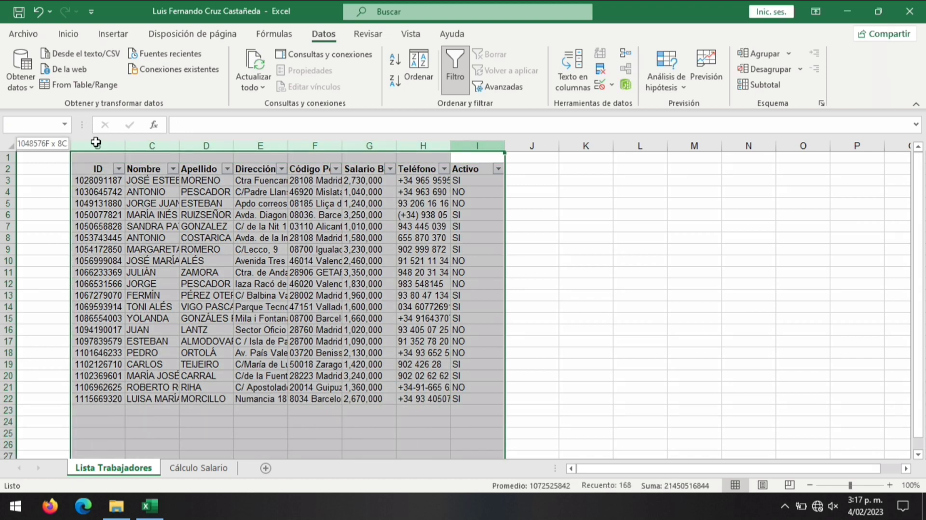
left_click_drag(95, 142, 97, 142)
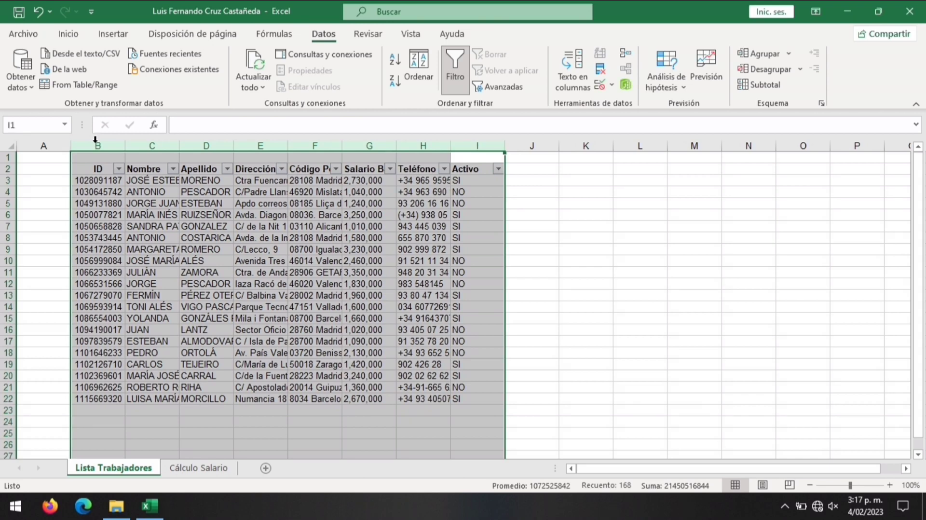
double_click(124, 146)
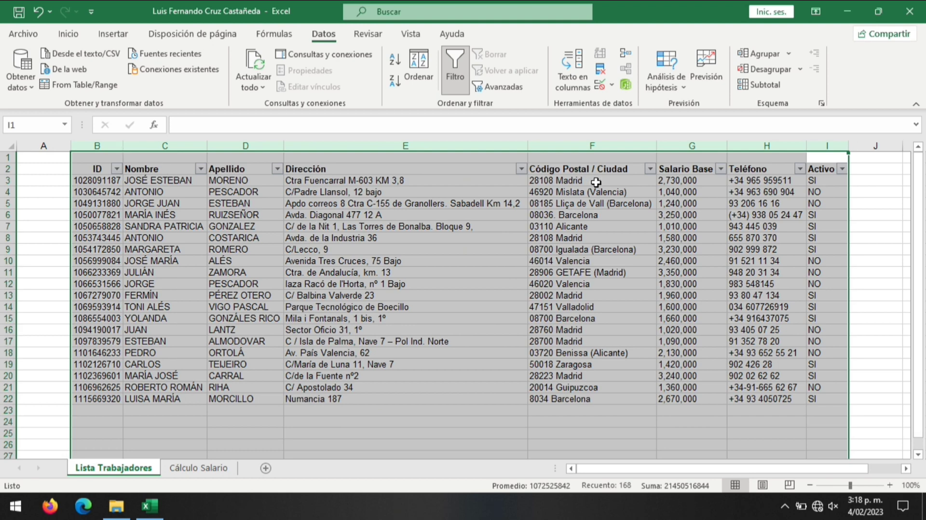
Step: Remove every comma from the Salario Base values in G3:G22 by replacing it with nothing
left_click(700, 180)
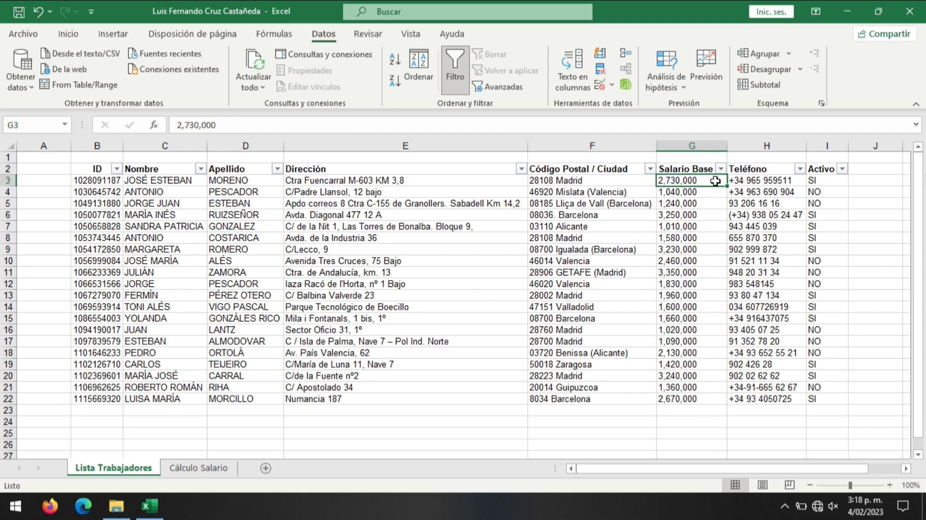
left_click(72, 34)
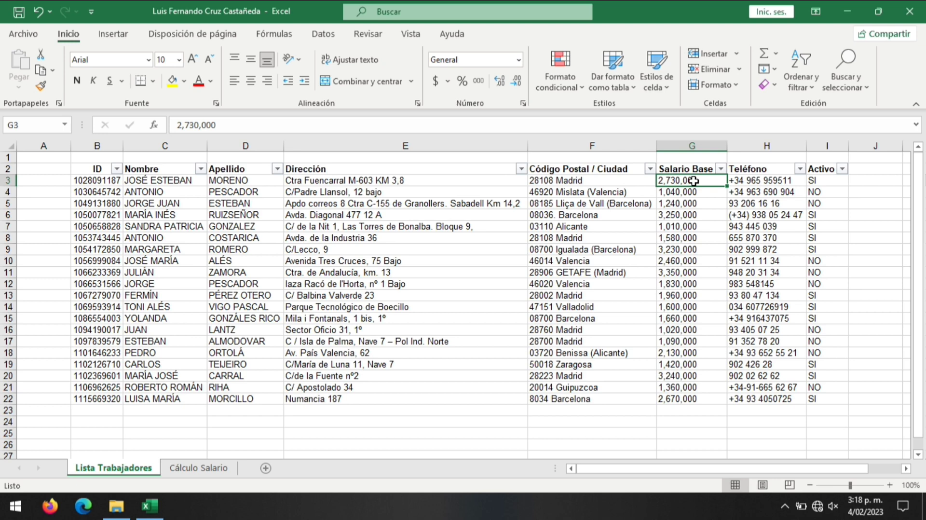
key("ctrl+shift+Down")
key("ctrl+l")
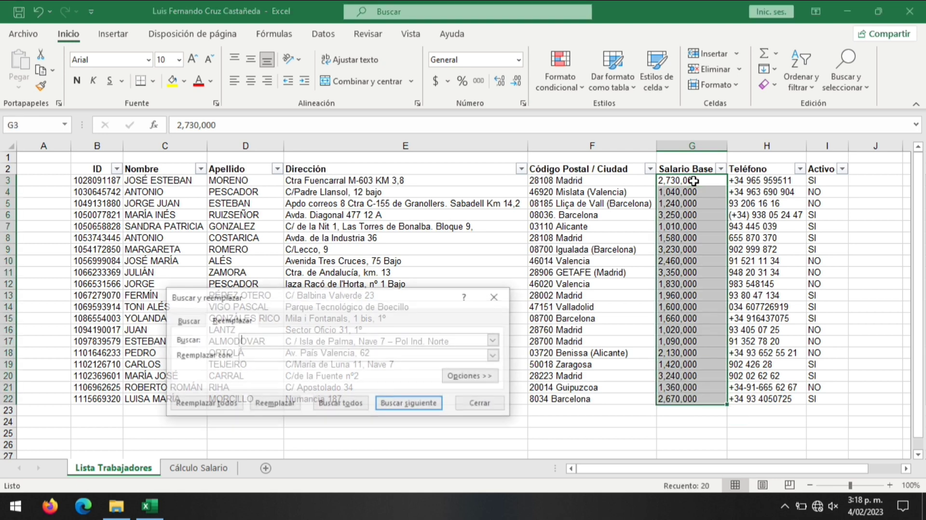
type(",")
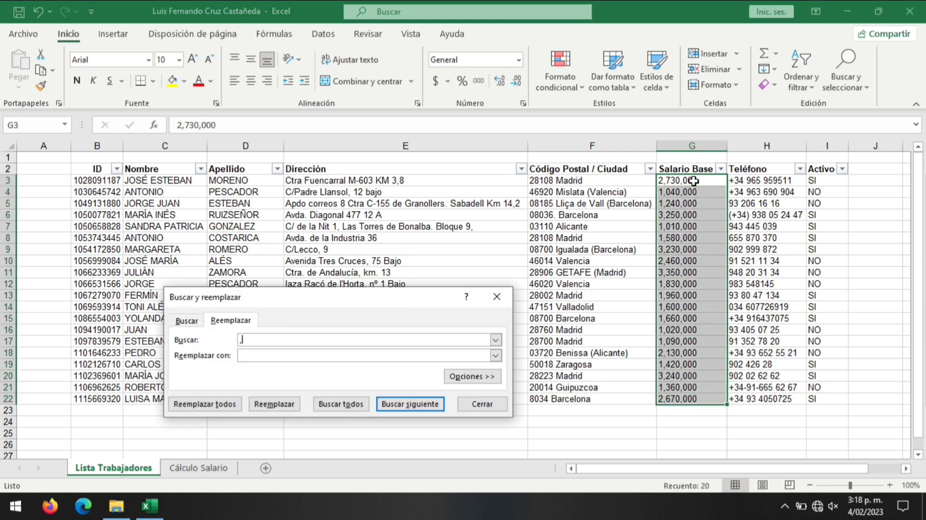
key("Tab")
left_click(202, 404)
key("Return")
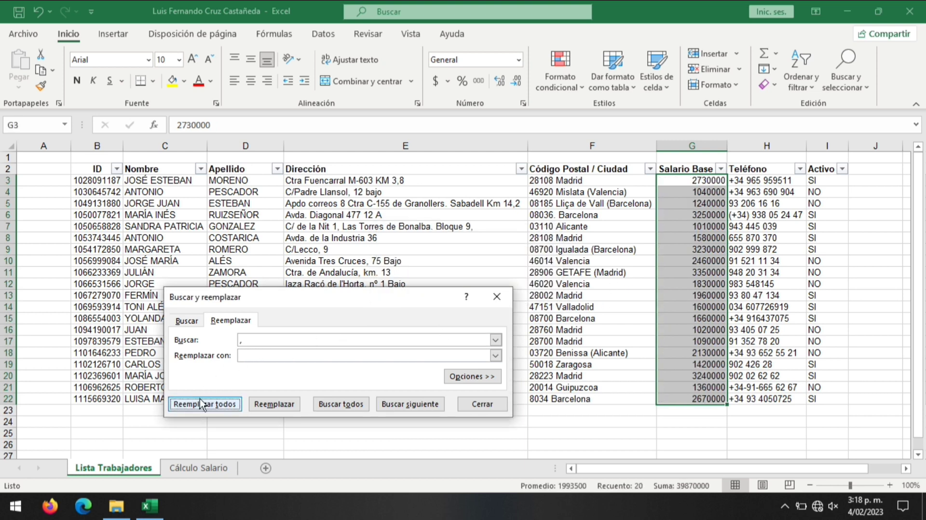
key("Escape")
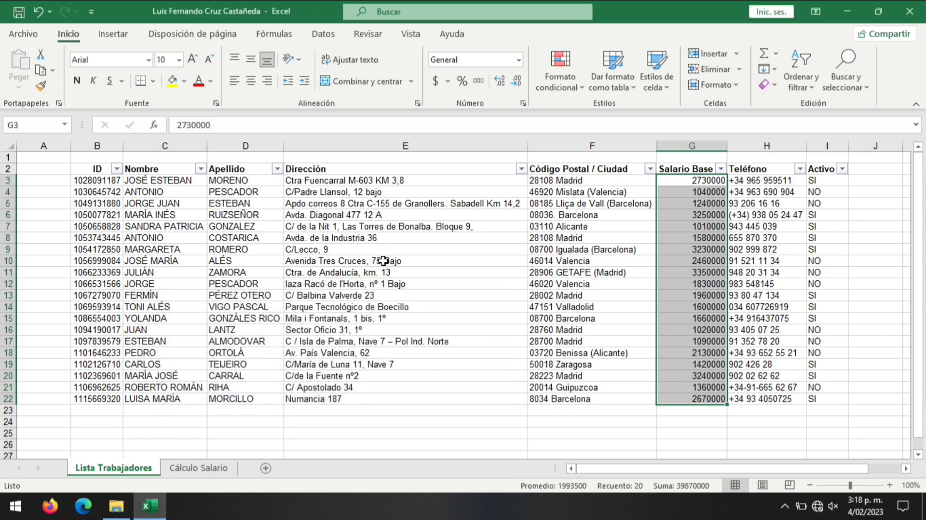
Step: Format the Salario Base values as accounting currency ($) with no decimal places
left_click(435, 81)
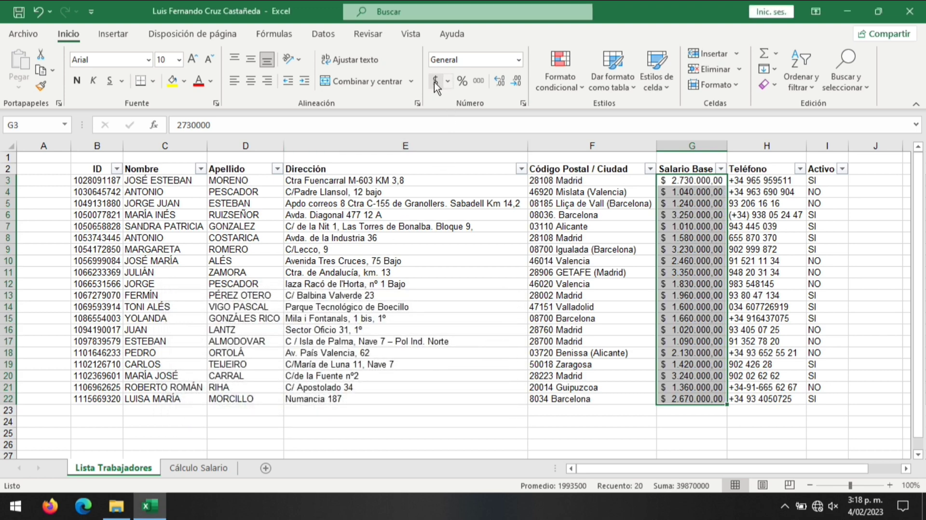
left_click(518, 83)
left_click(519, 83)
left_click(827, 180)
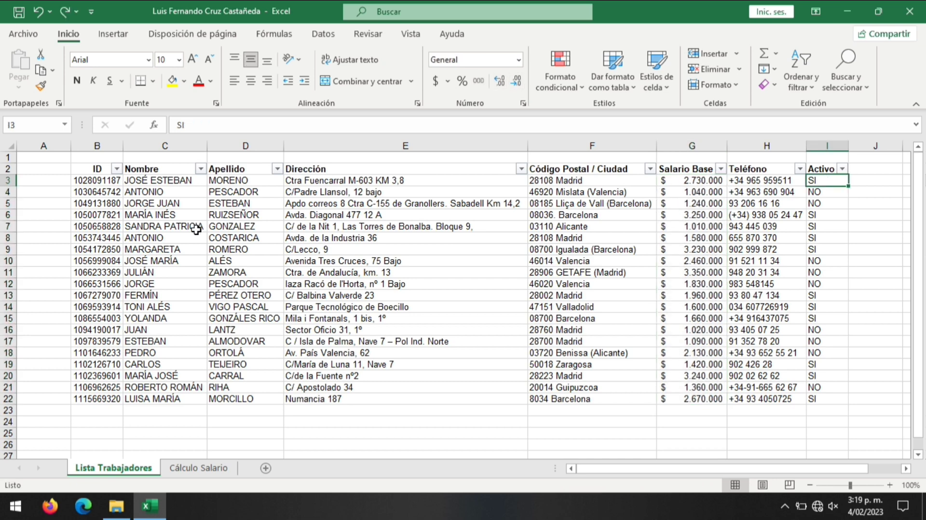
Step: Format the ID values in B3:B22 with thousands separators and no decimal places
left_click(98, 184)
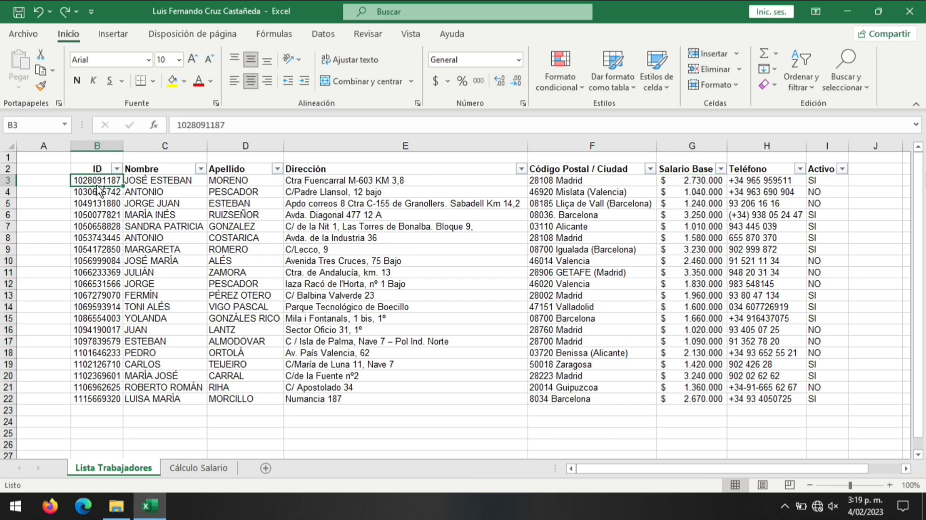
left_click_drag(96, 185, 97, 399)
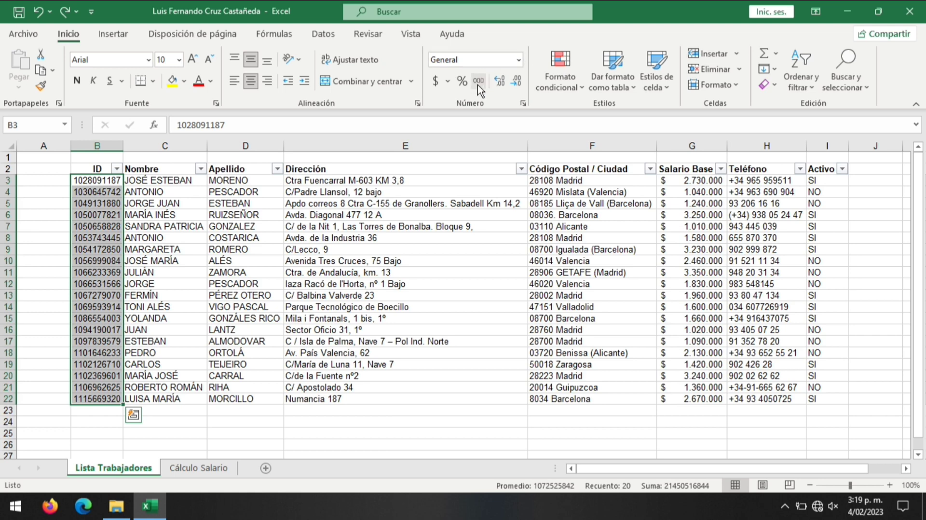
left_click(478, 81)
left_click(515, 81)
left_click(515, 81)
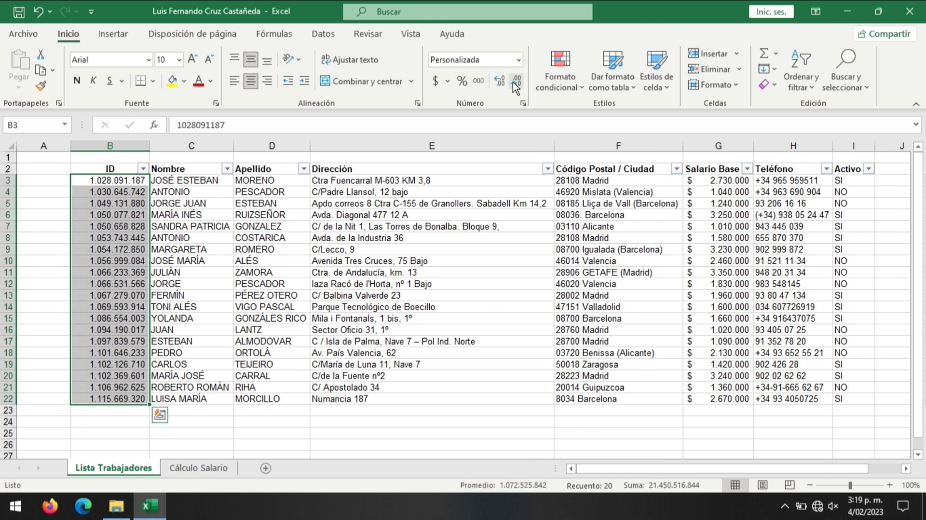
Step: Name the whole worker table, headers included, as the range Empleados
left_click(116, 168)
key("ctrl+a")
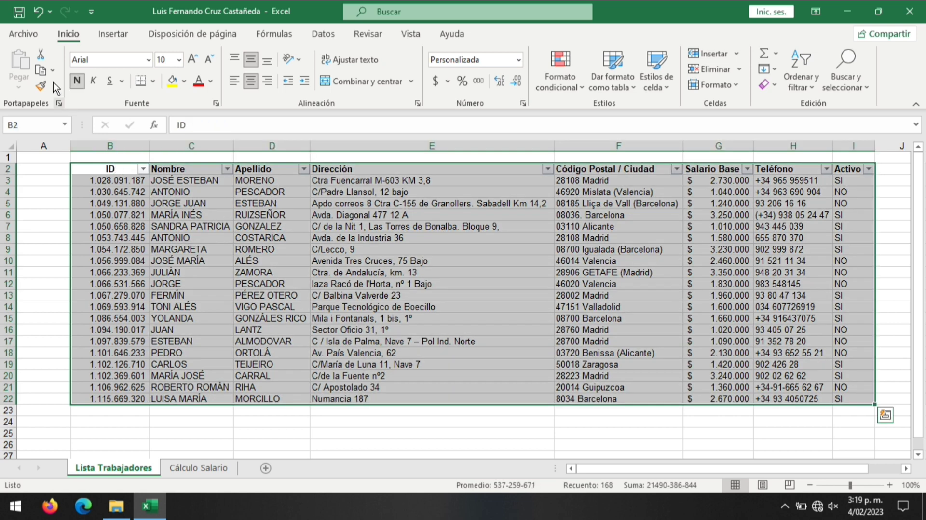
left_click(33, 126)
type("Empleados")
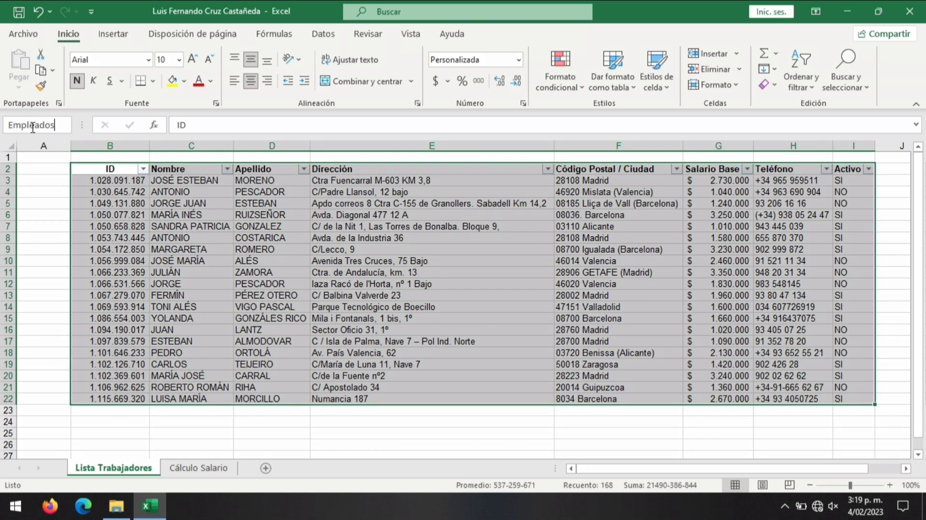
key("Return")
left_click(215, 226)
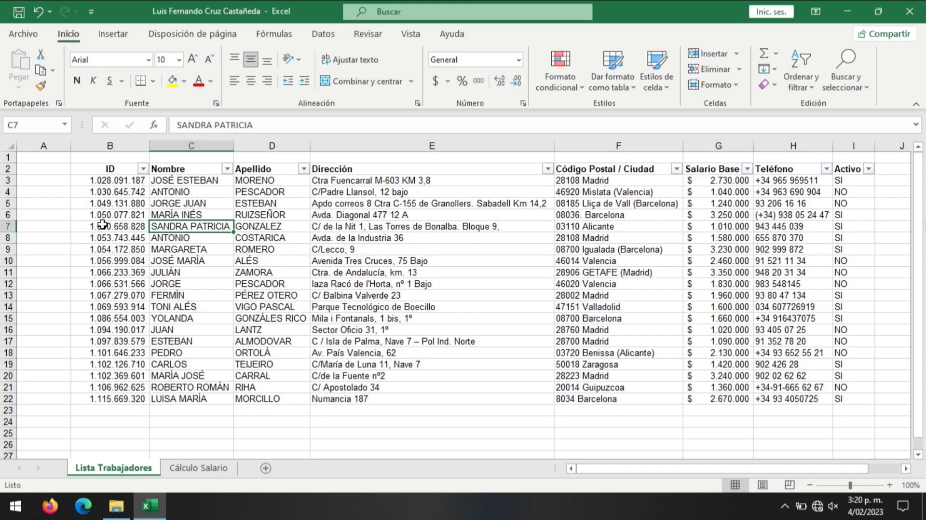
Step: Filter the Activo column to show only the workers marked SI
left_click(868, 168)
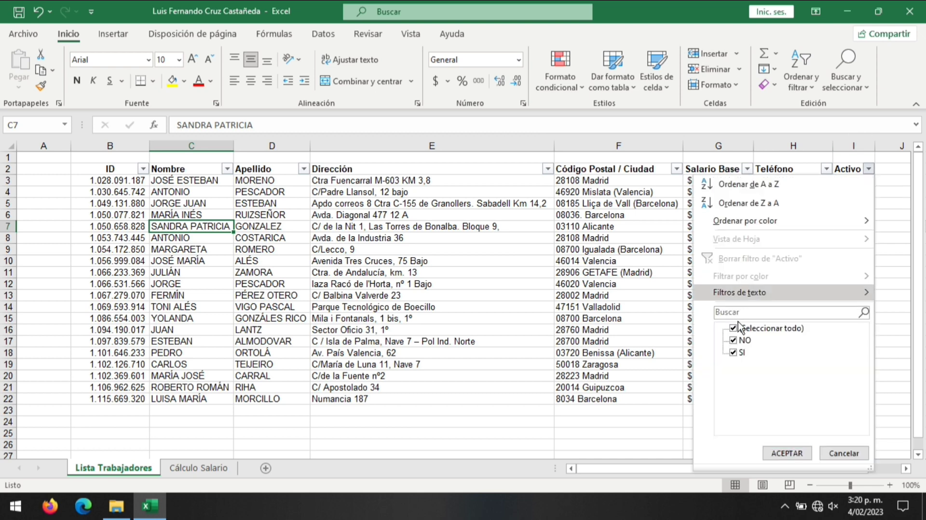
left_click(733, 339)
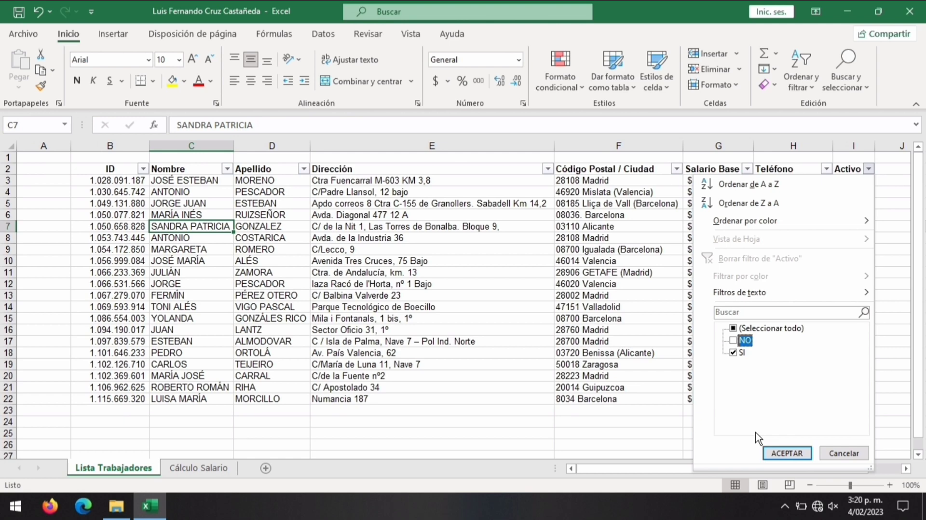
left_click(769, 450)
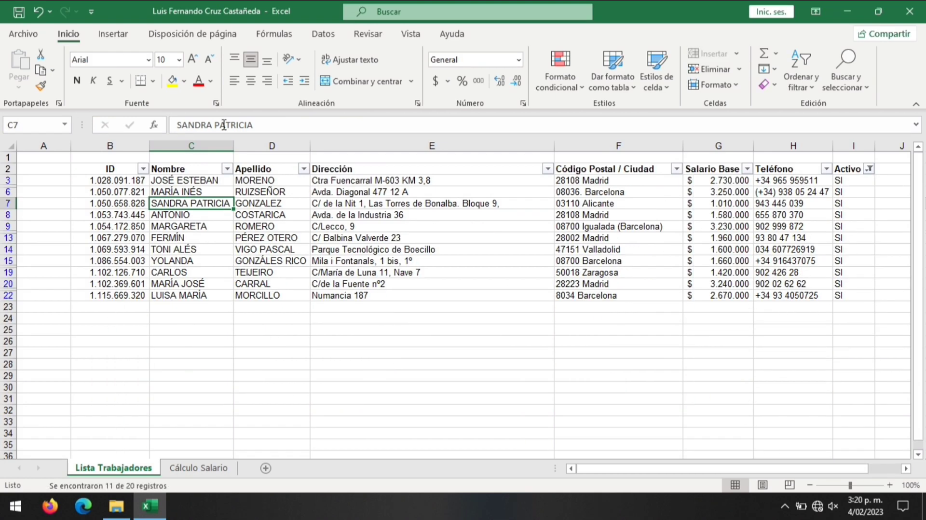
Step: Copy the filtered worker IDs and paste them into the Cálculo Salario sheet starting at B7
left_click(124, 180)
key("ctrl+shift+Down")
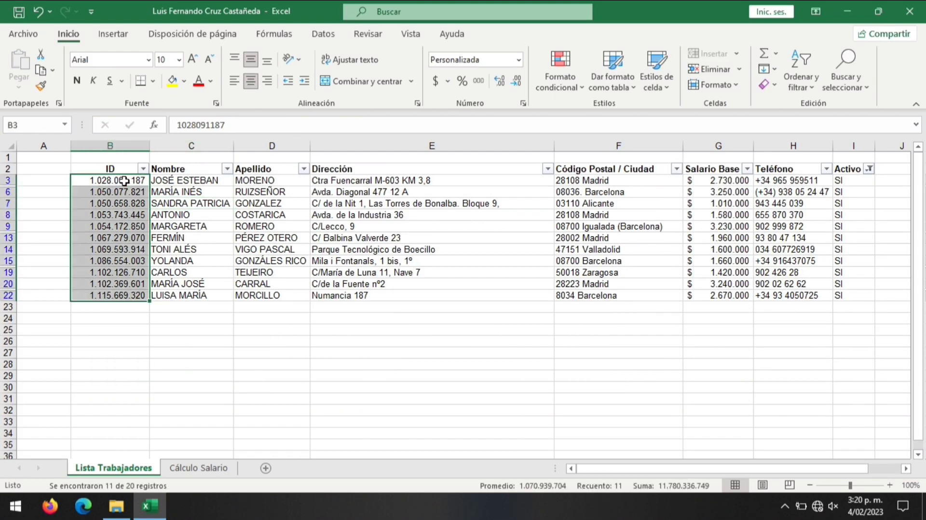
key("ctrl+c")
key("ctrl+Page_Down")
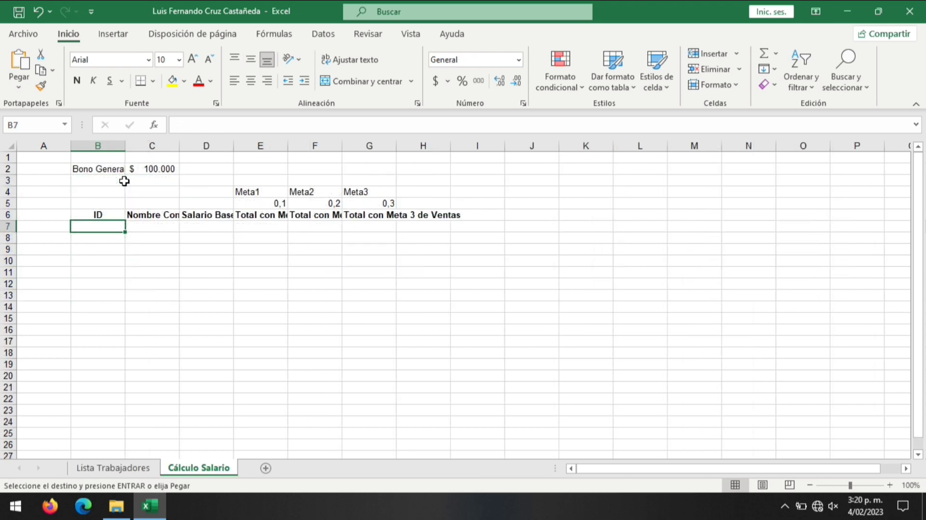
key("ctrl+v")
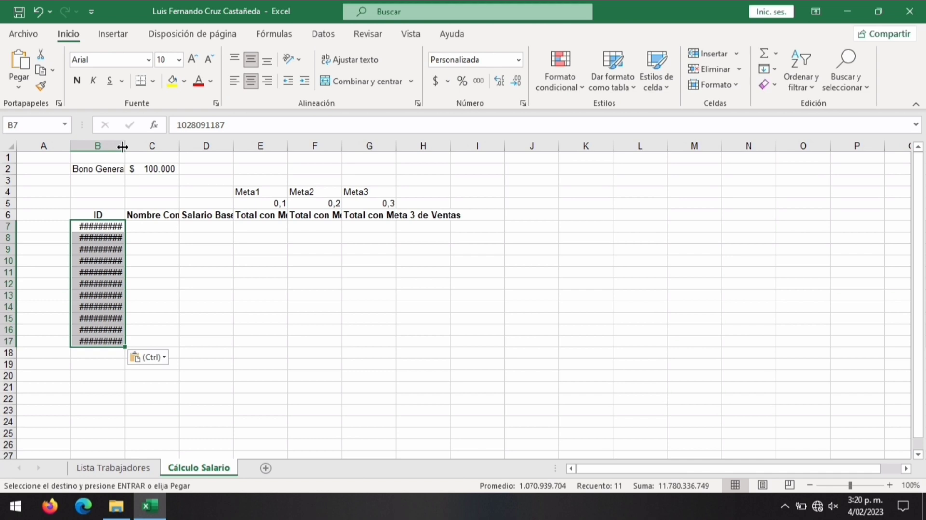
Step: Widen column B enough to show the full IDs and autofit column C to the Nombre Completo header
left_click_drag(123, 146, 134, 146)
left_click(167, 227)
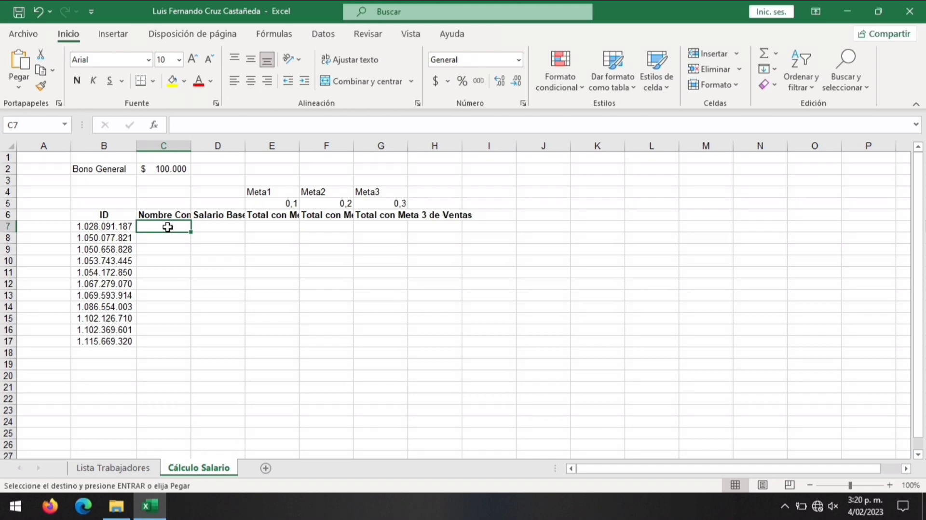
double_click(191, 146)
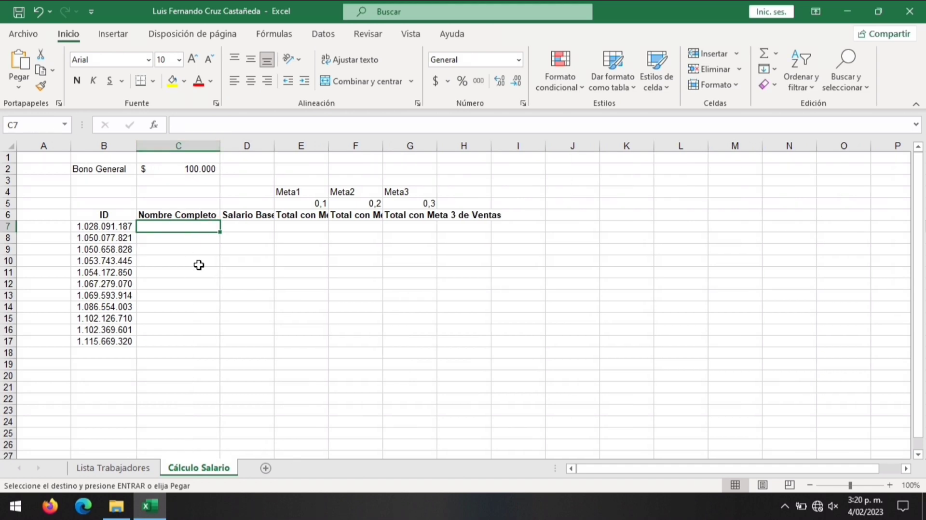
Step: In C7, start a NOMPROPIO formula containing BUSCARV(B7;Empleados;2;0) to look up the worker's first name
type("=")
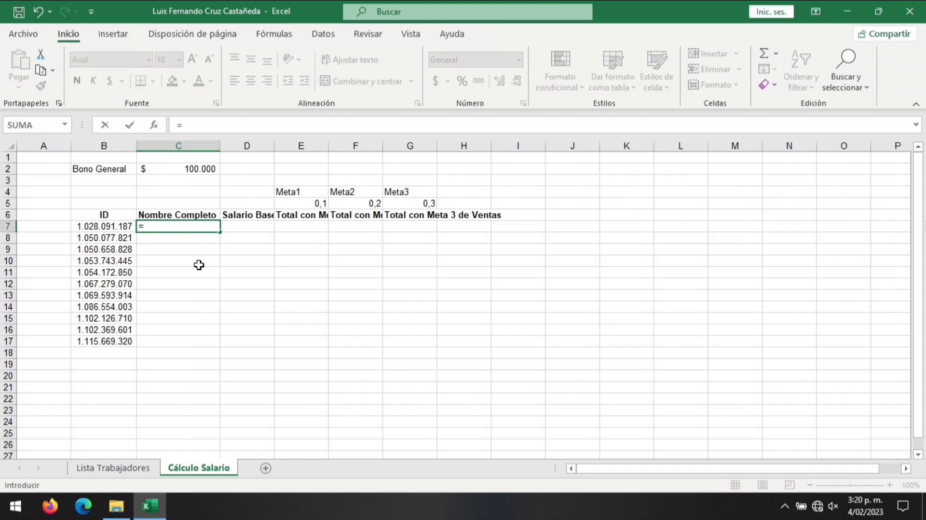
type("nom")
key("Tab")
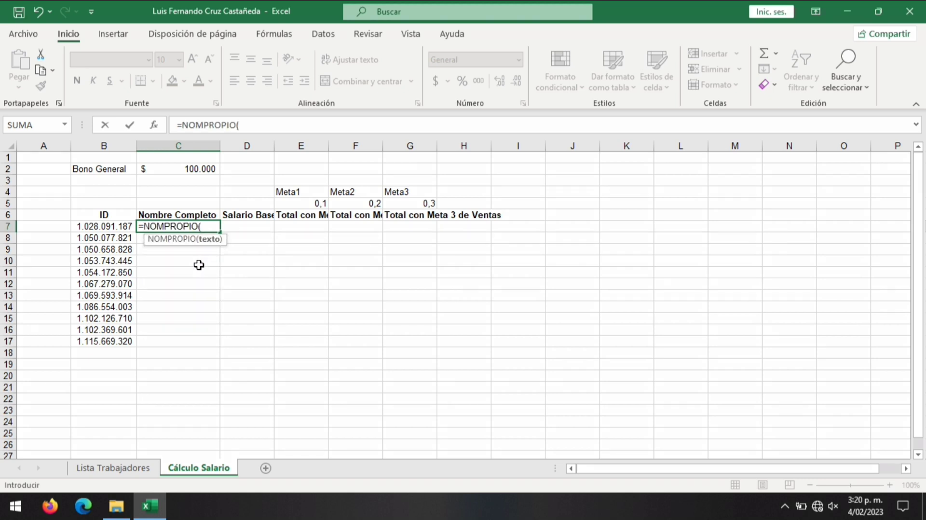
type("bus")
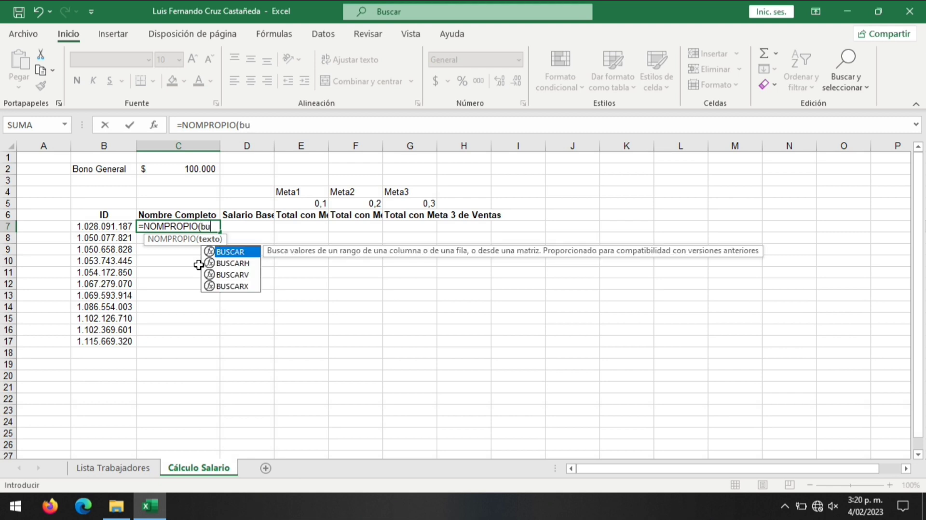
key("Down")
key("Down")
key("Tab")
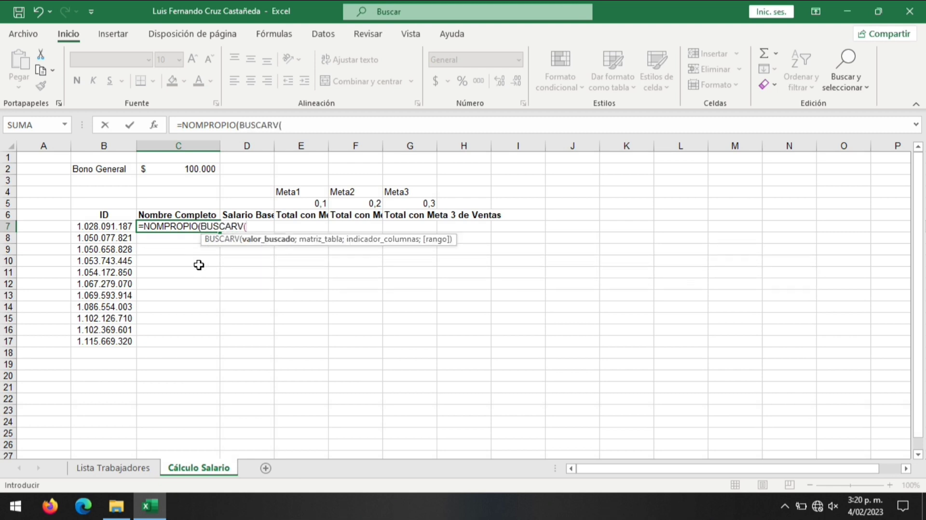
key("Left")
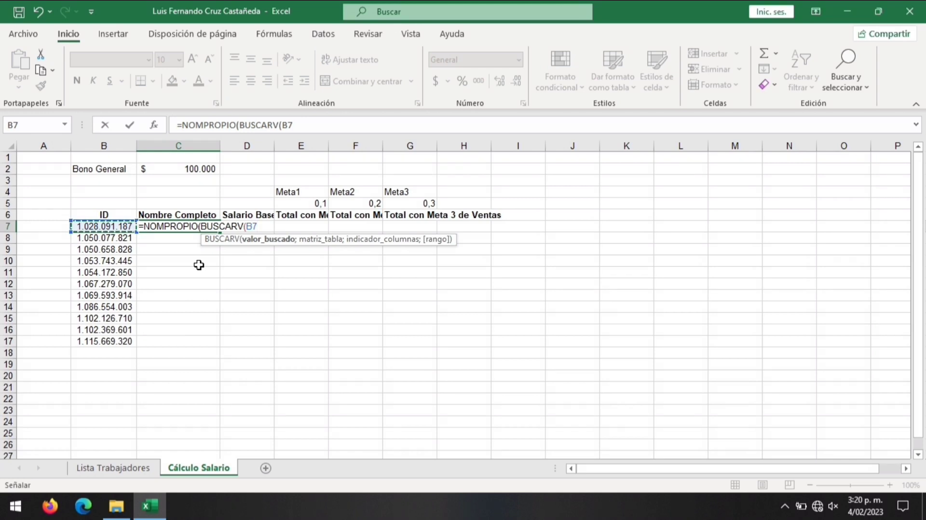
type(";emp")
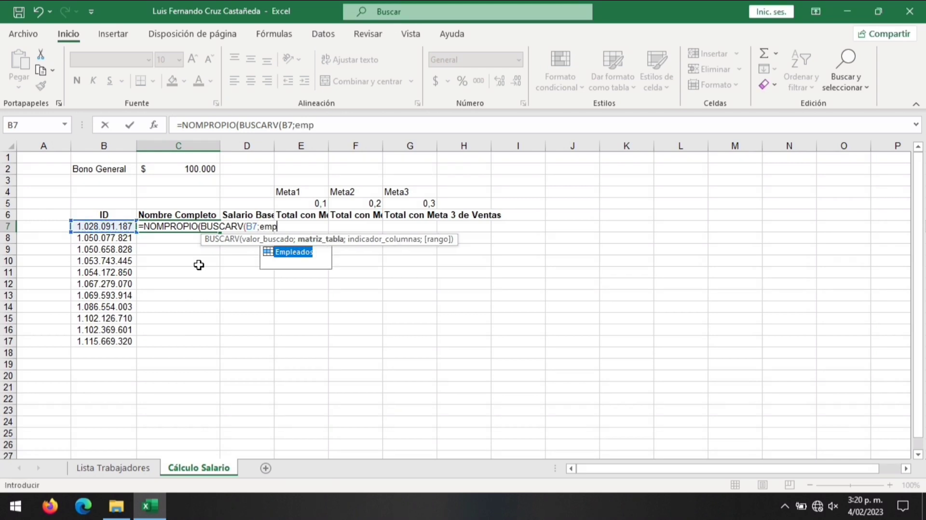
key("Tab")
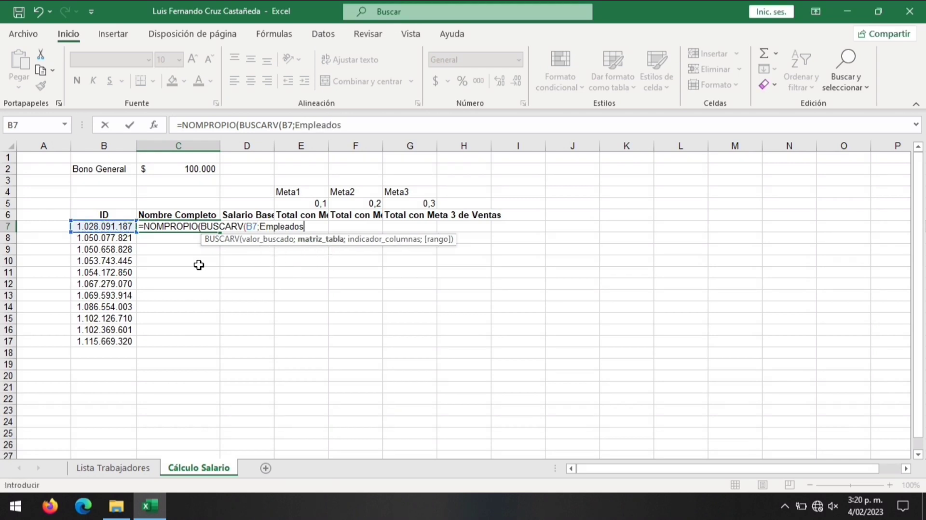
type(";")
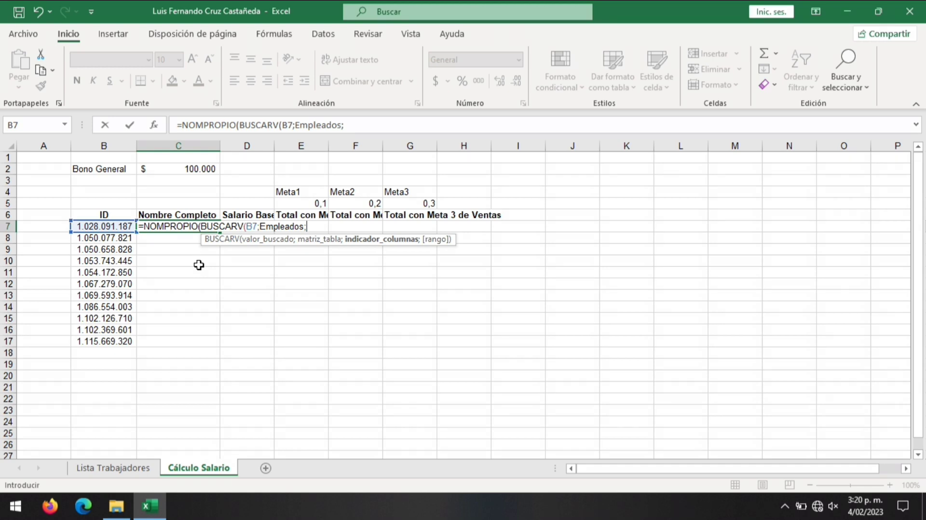
type("2")
type("; ")
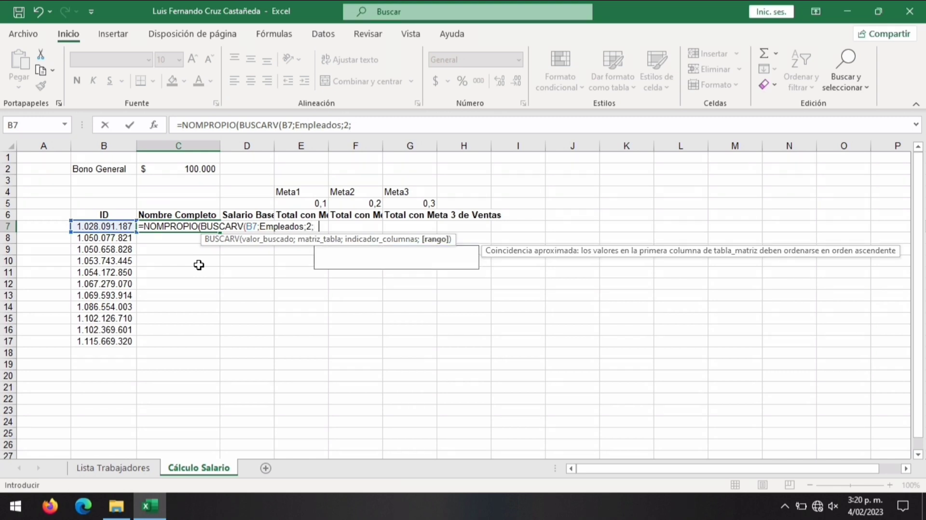
type("0")
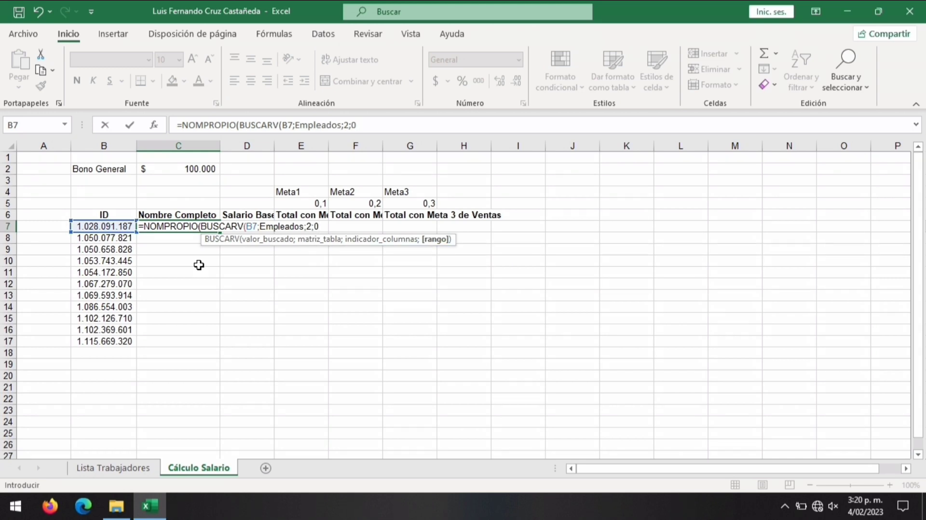
type(")")
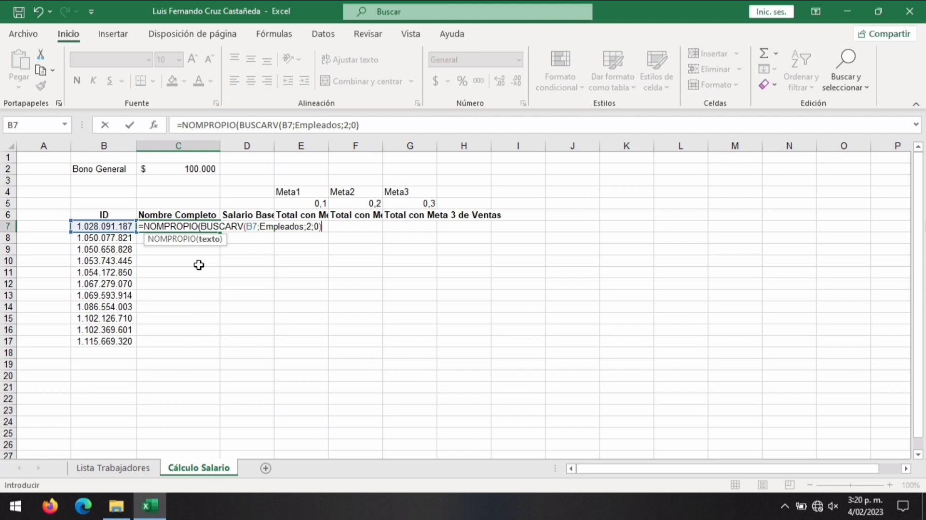
Step: Append a space and BUSCARV(B7;Empleados;3;0) for the surname inside the NOMPROPIO formula and enter it
type("&")
type("\" \"")
type("&")
type("busc")
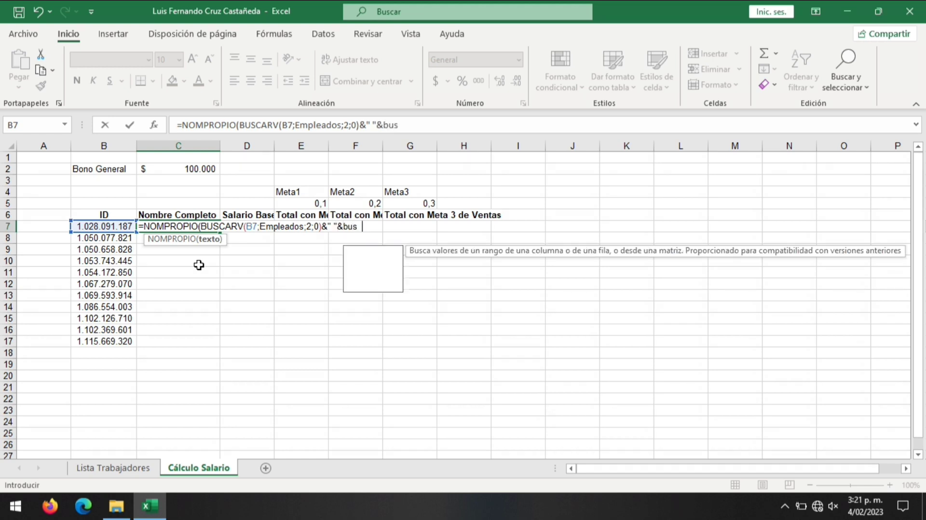
key("Down")
key("Down")
key("Tab")
key("Left")
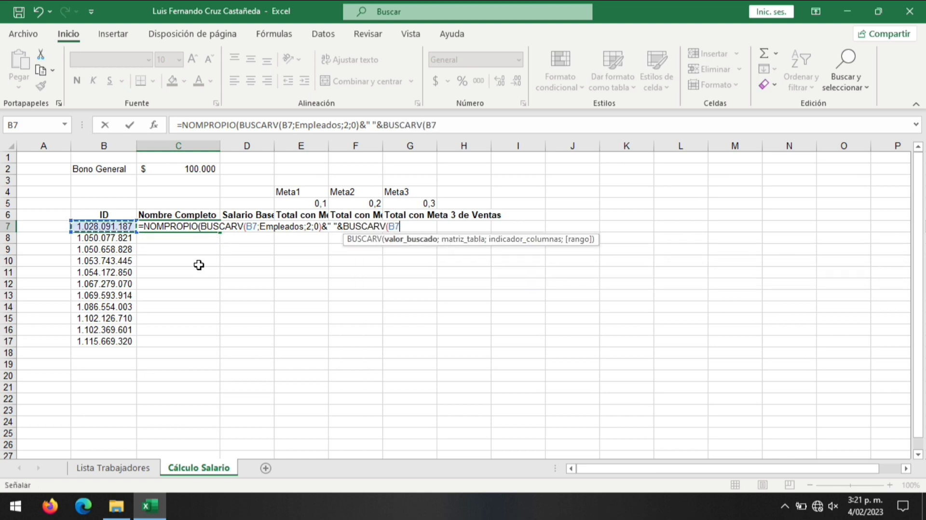
type(";emp")
key("Tab")
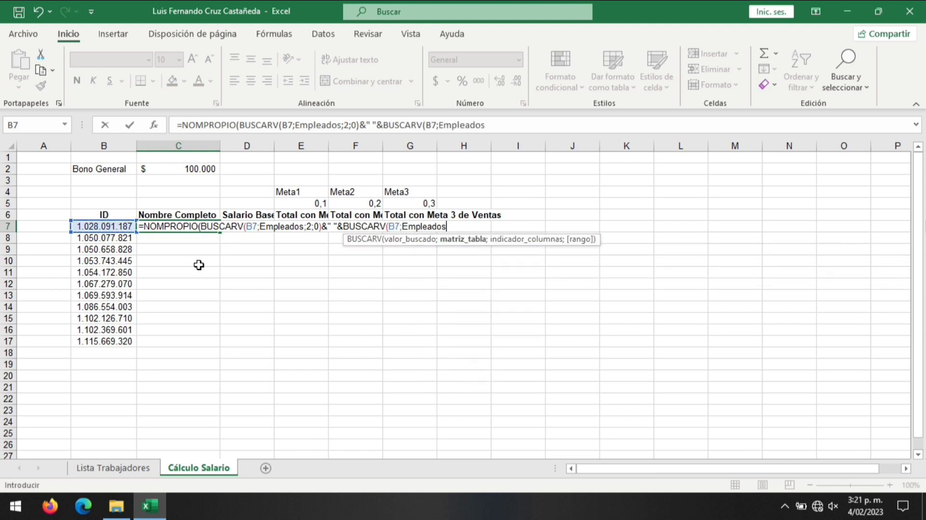
type(";3;0")
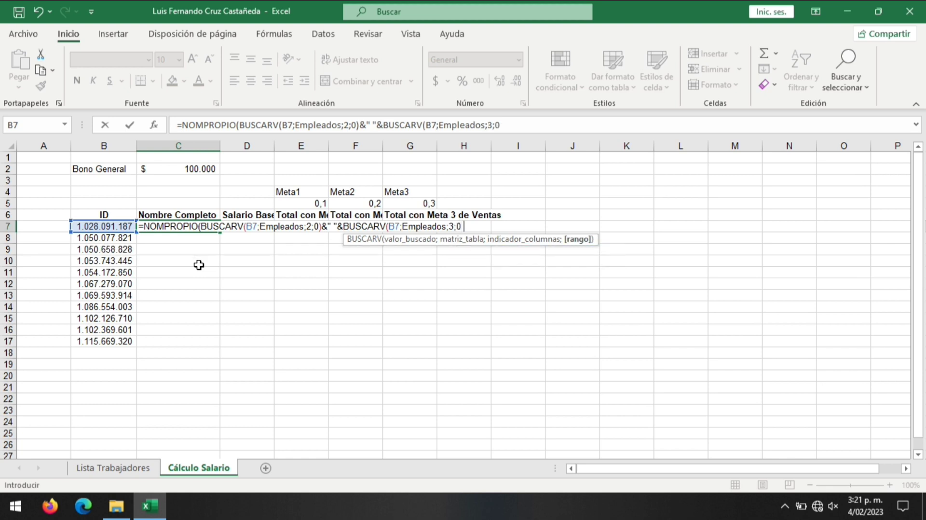
type(")")
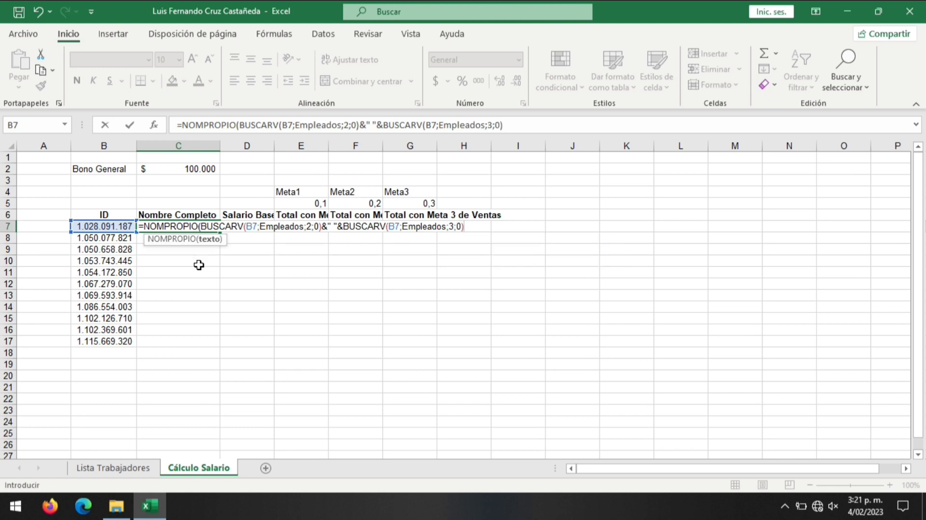
key("Return")
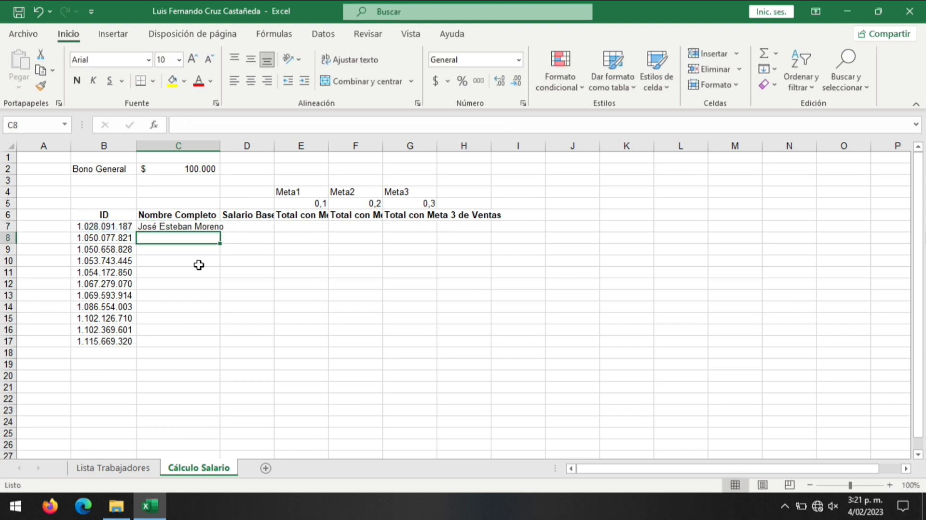
Step: Fill the full-name formula from C7 down to C17 and autofit columns B through H to their contents
left_click(198, 224)
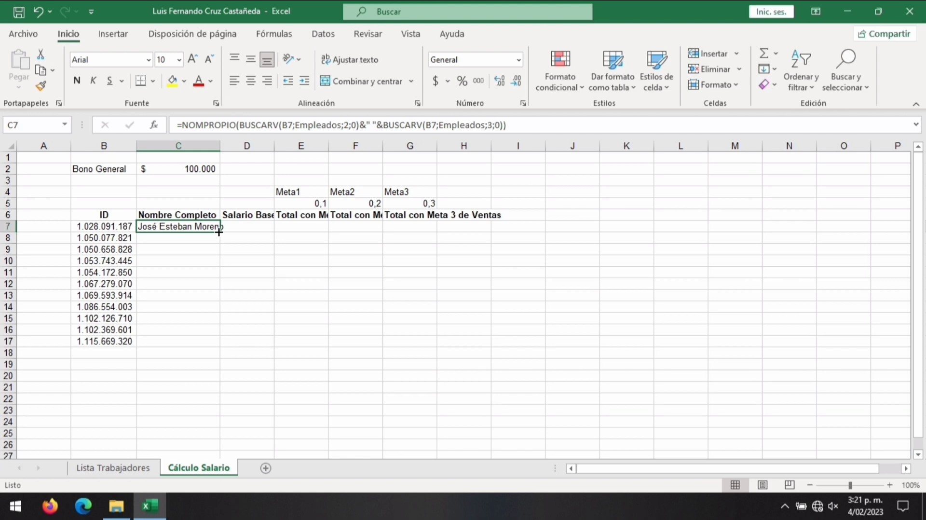
double_click(219, 232)
double_click(274, 145)
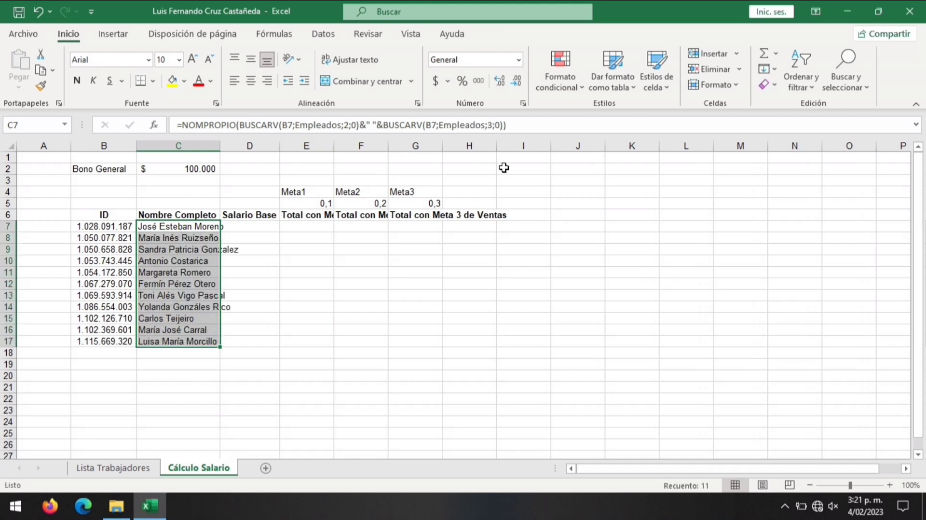
left_click_drag(473, 145, 136, 147)
double_click(136, 146)
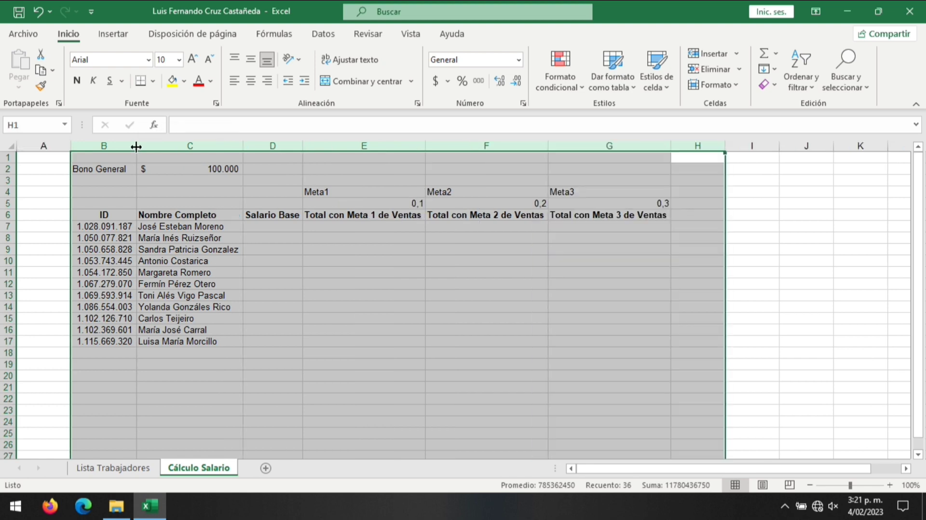
Step: Count the columns from ID to Salario Base in the Lista Trabajadores table to find the lookup's column index
left_click(273, 228)
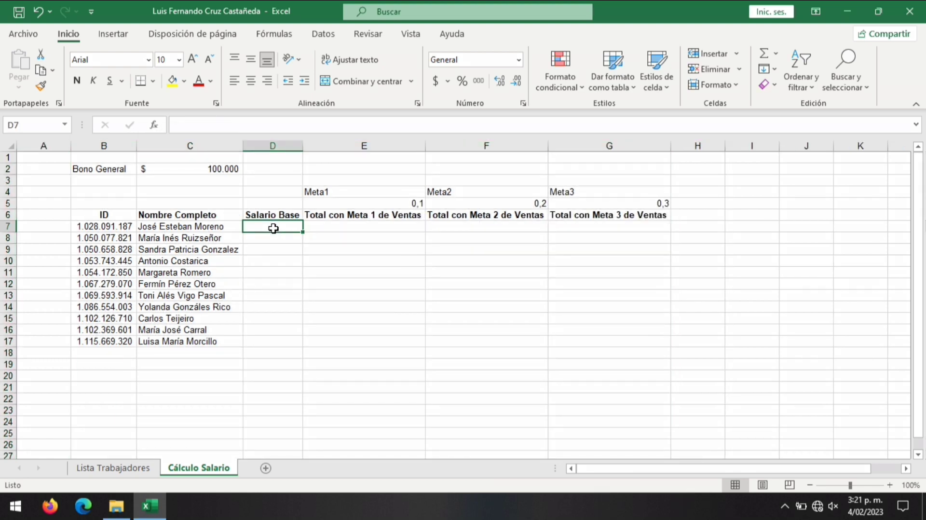
left_click(113, 468)
left_click(124, 170)
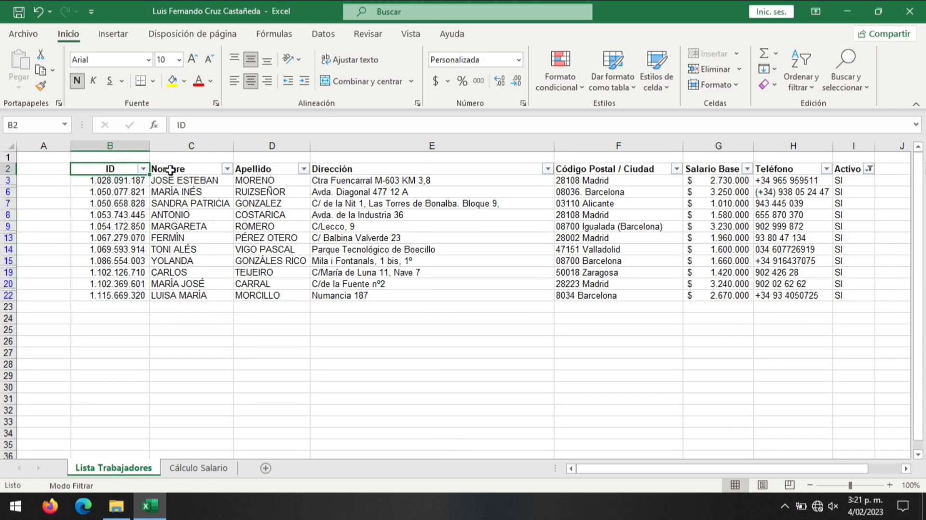
left_click(180, 170)
left_click(253, 168)
left_click(354, 169)
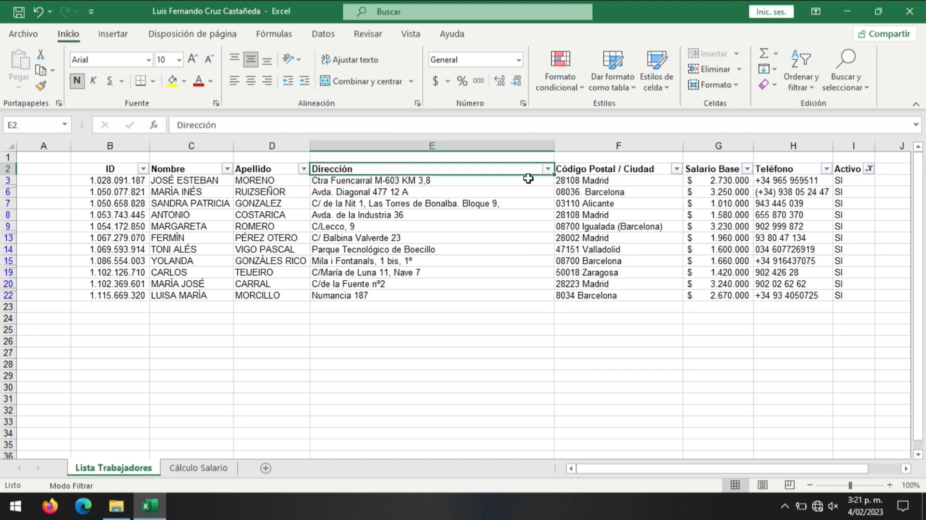
left_click(576, 169)
left_click(715, 170)
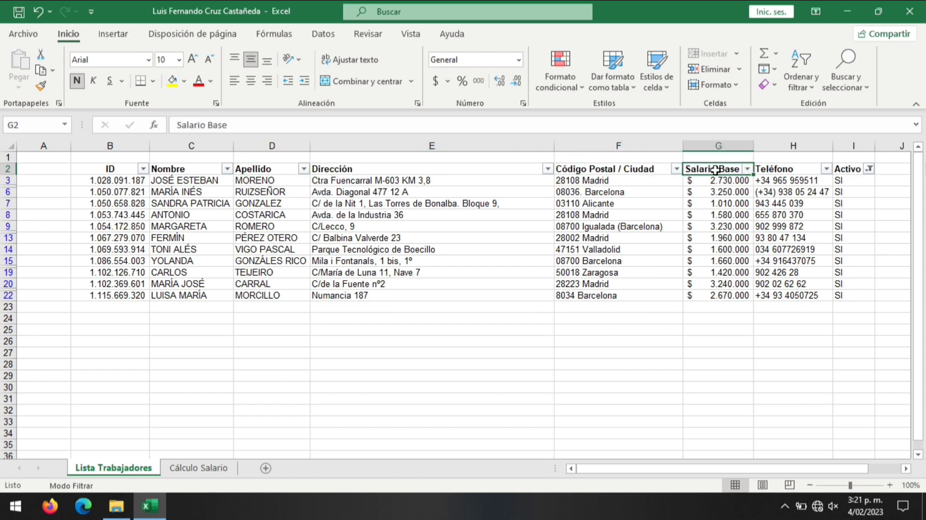
Step: Enter =BUSCARV(B7;Empleados;6;0) in D7 of Cálculo Salario to look up the worker's base salary
key("ctrl+Page_Down")
type("=bus")
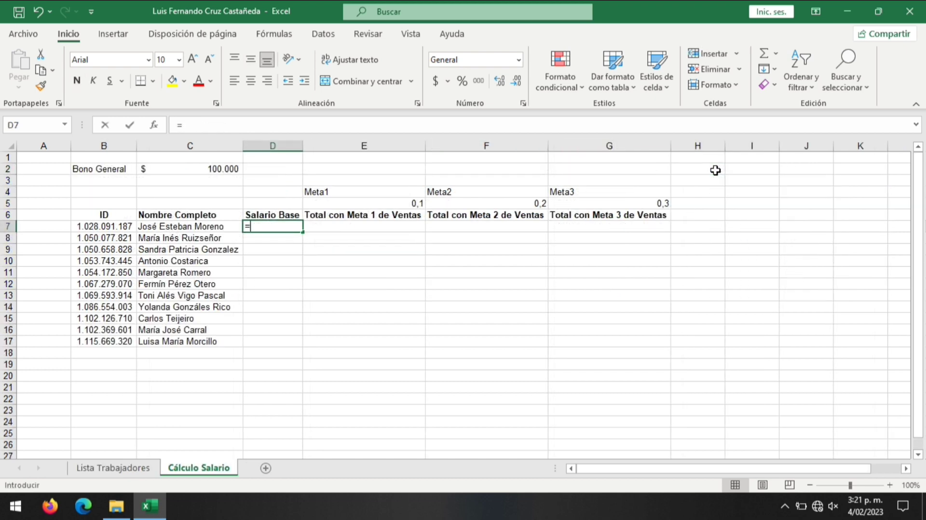
key("Down")
key("Down")
key("Tab")
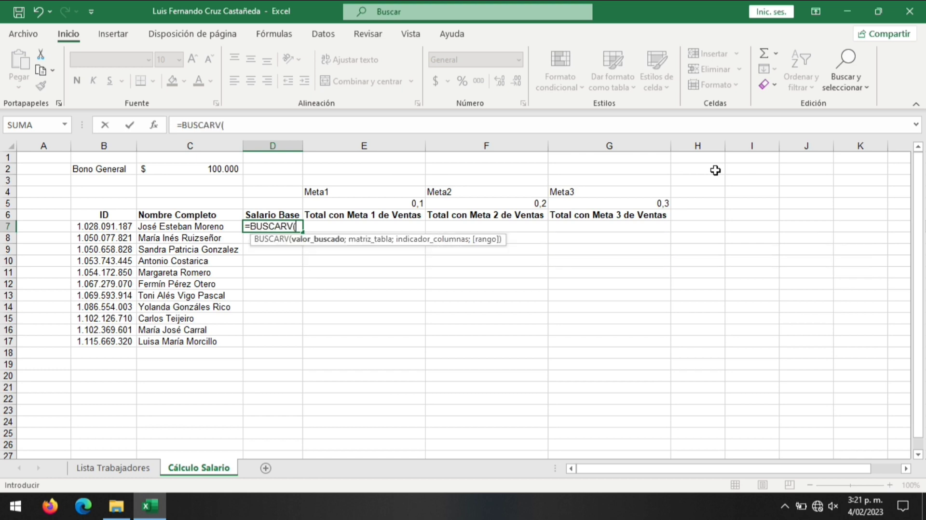
left_click(115, 227)
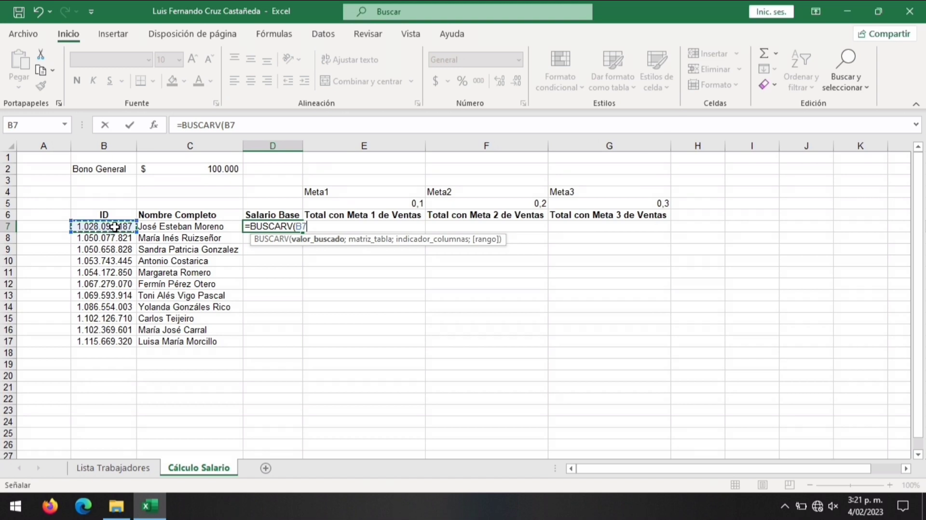
type(";emp")
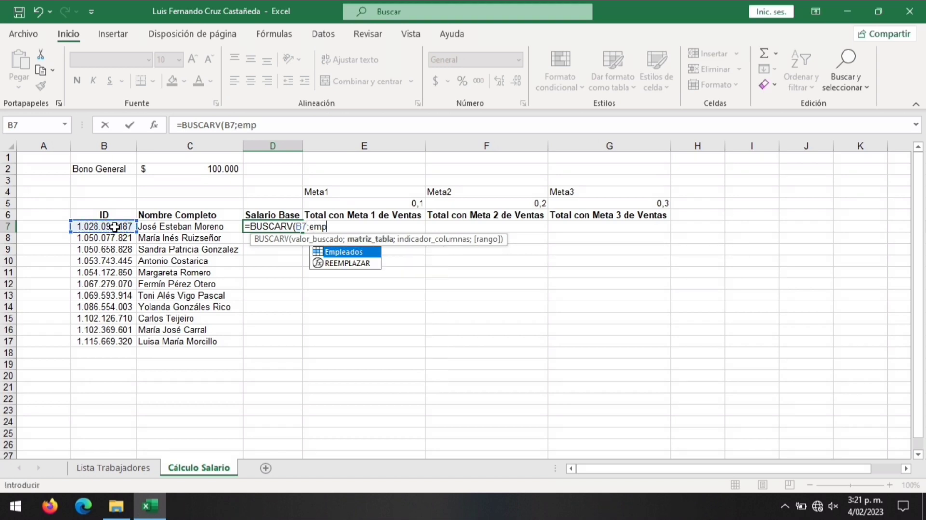
type("le")
key("Tab")
type(";")
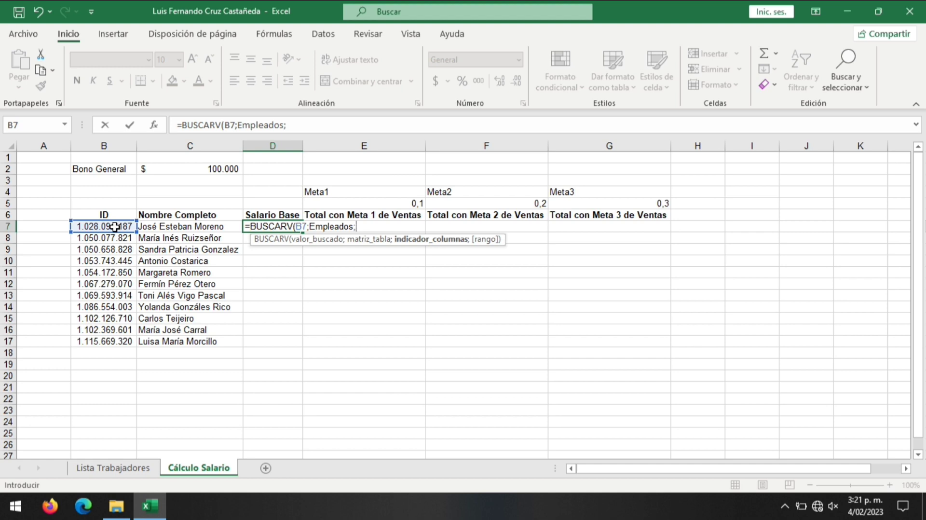
type("6;0")
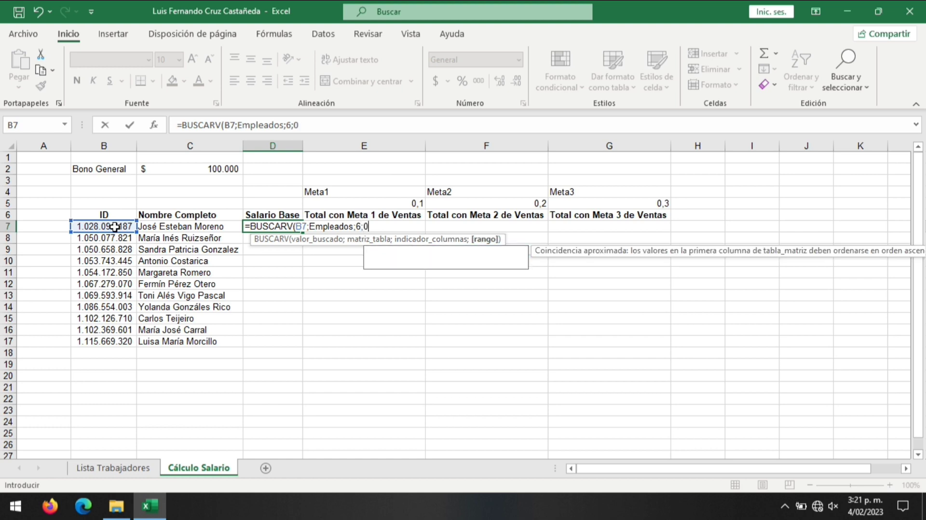
key("Return")
Step: Fill the base salary formula down to D17 and format the salaries as $ accounting values without decimals
key("Up")
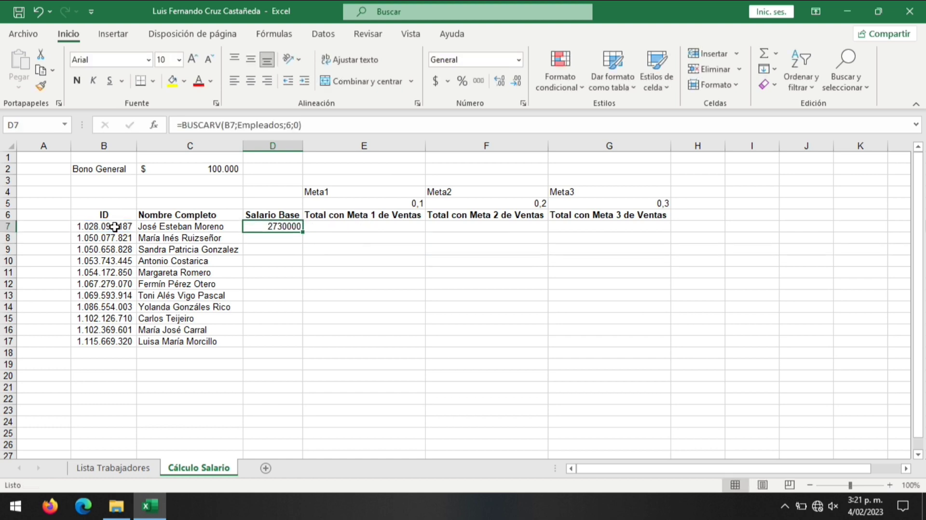
double_click(301, 232)
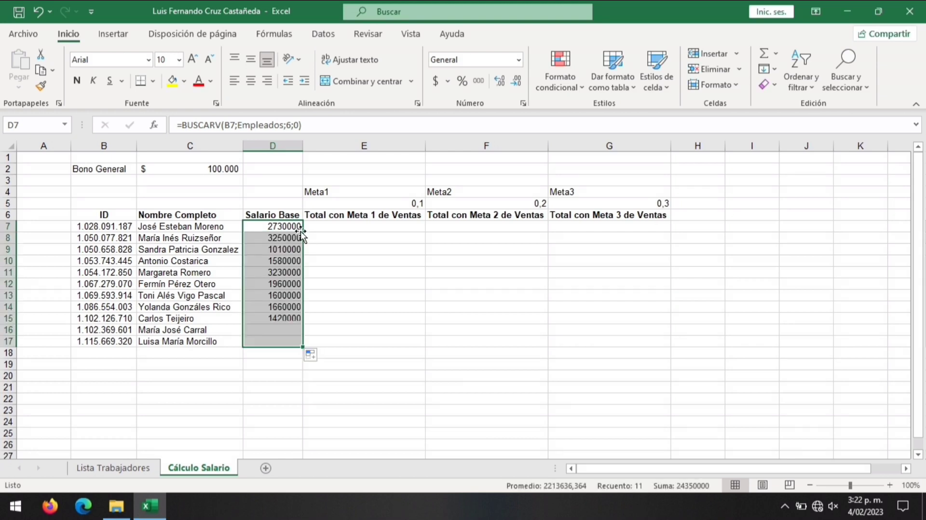
left_click(435, 82)
left_click(518, 82)
left_click(517, 82)
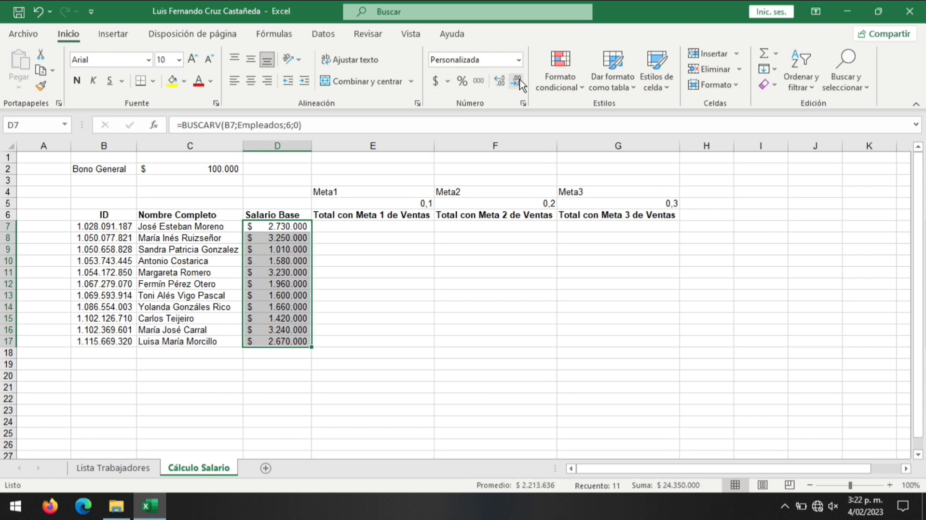
Step: Format the three goal values in E5:G5 of Cálculo Salario as percentages
left_click(356, 225)
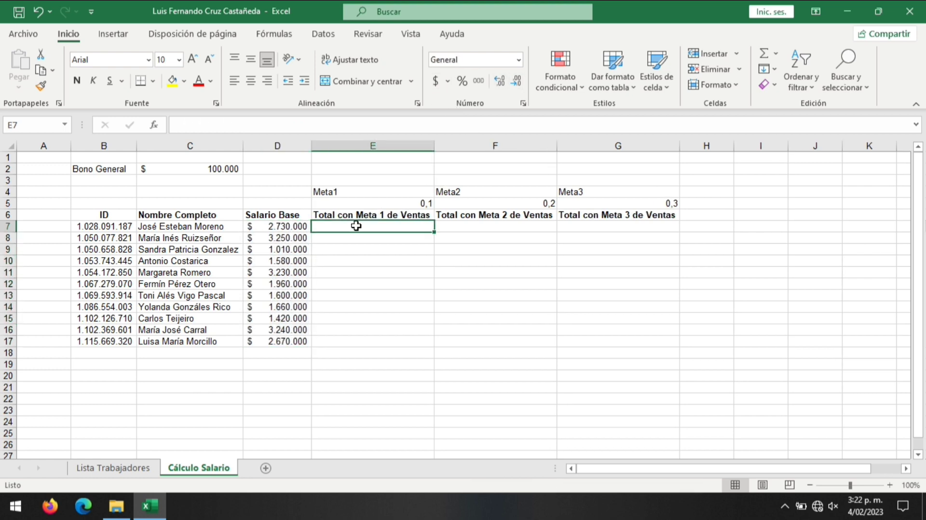
left_click_drag(384, 202, 562, 207)
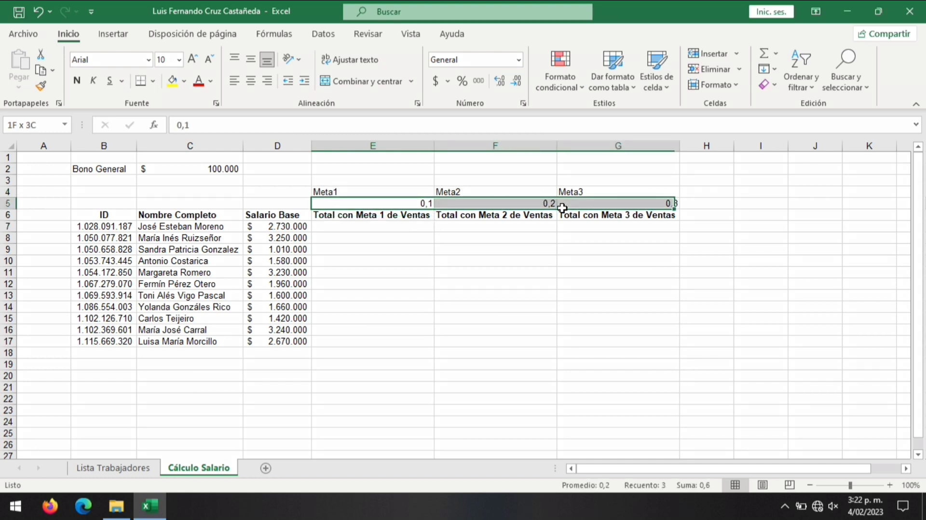
left_click_drag(562, 208, 588, 196)
left_click(462, 81)
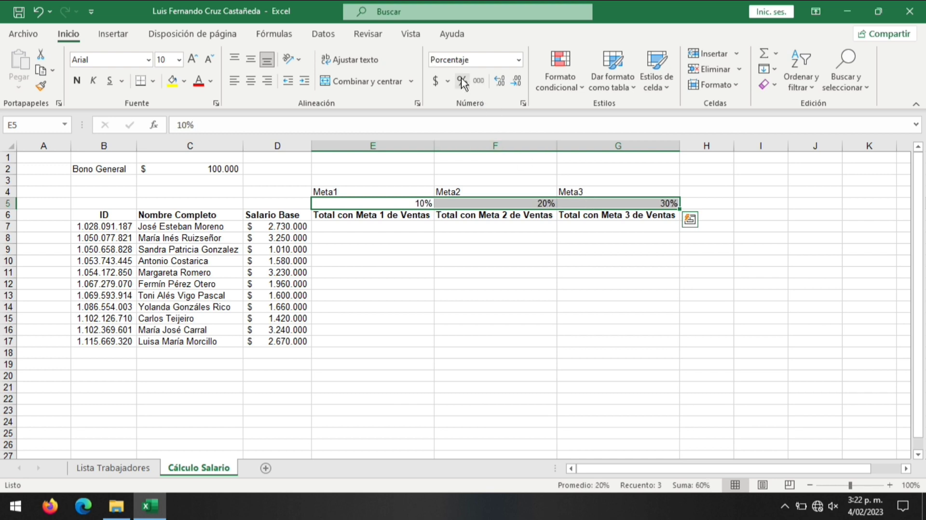
Step: Start E7's total formula as =$D7+D7*E5, adding the Meta1 share to the base salary with the first reference's column fixed
left_click(352, 225)
type("=")
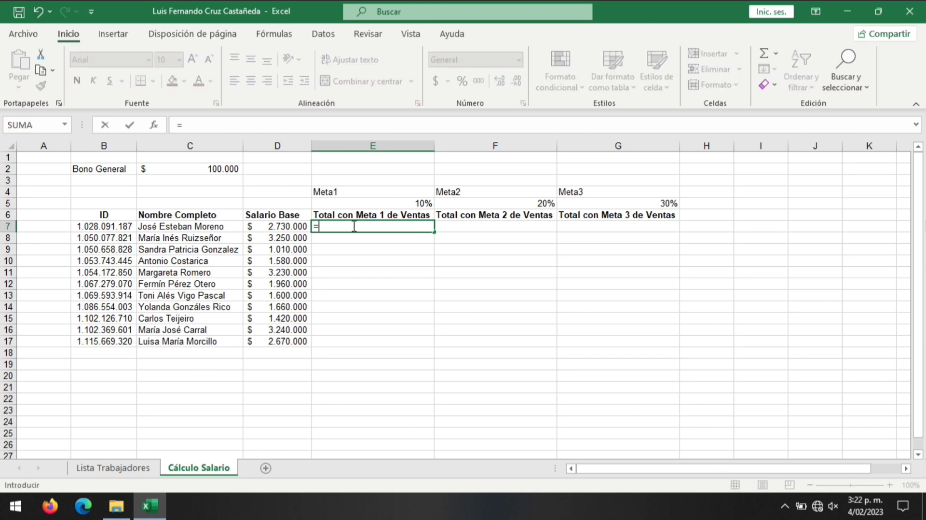
left_click(271, 226)
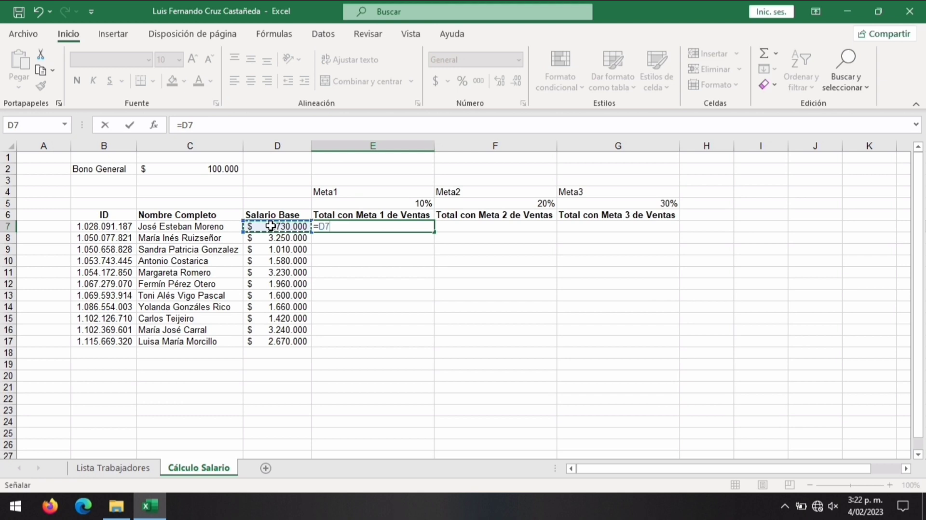
key("F4")
key("F4")
key("F4")
type("+")
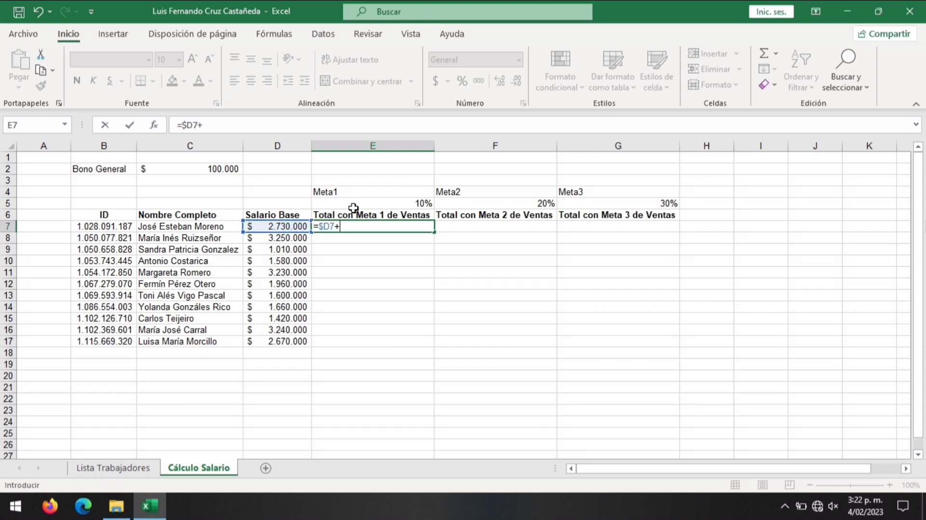
left_click(294, 226)
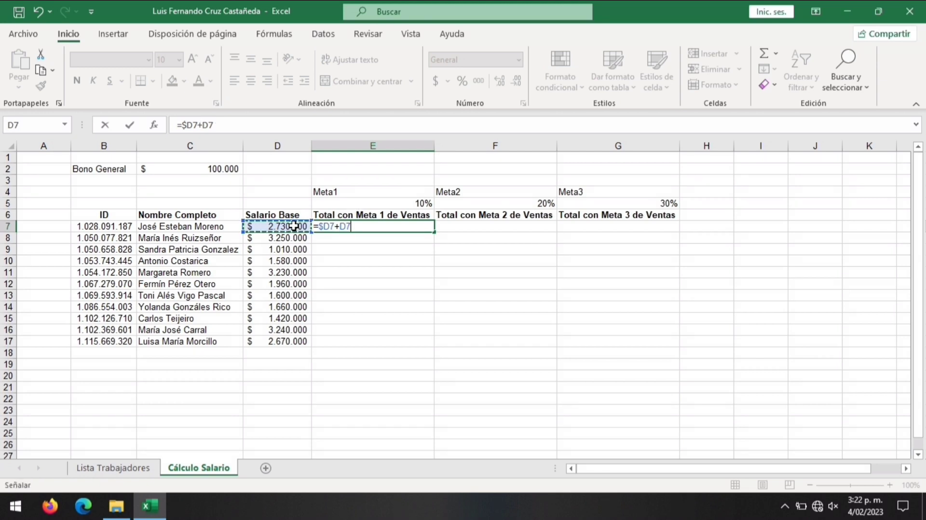
type("*")
left_click(347, 203)
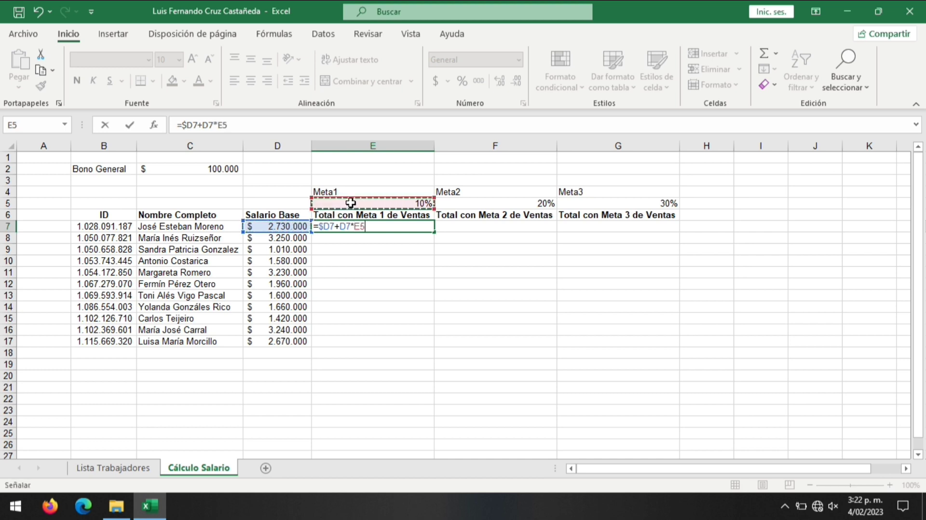
Step: Fix the column of the second D7 reference and the row of E5 so E7's formula reads =$D7+$D7*E$5
double_click(347, 226)
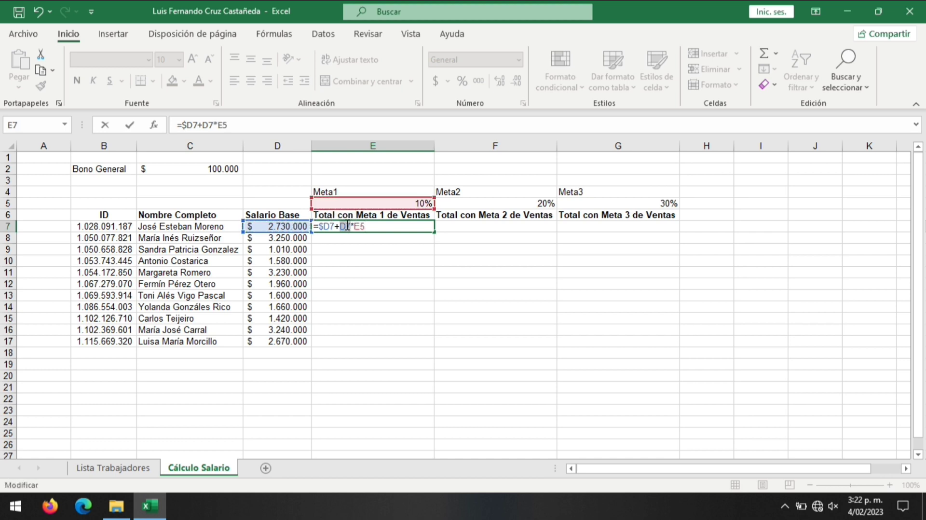
key("F4")
key("F4")
key("F4")
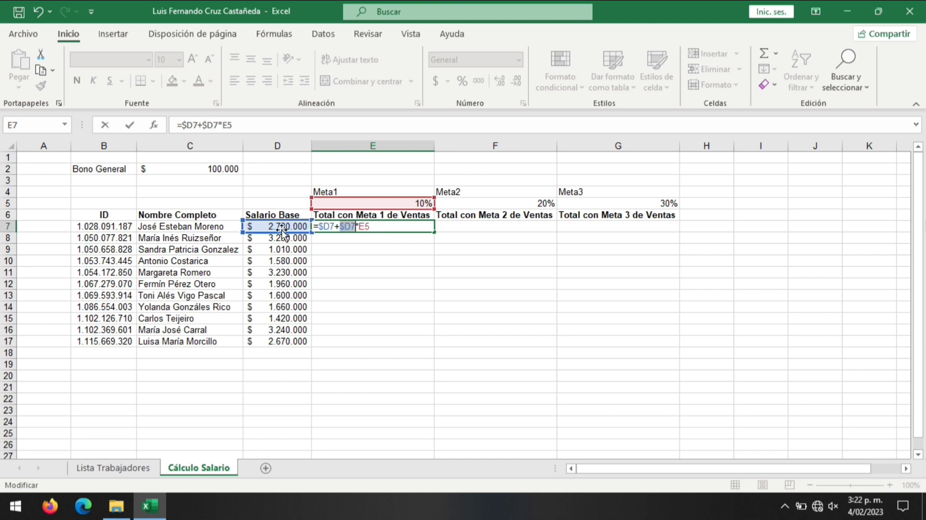
left_click(386, 225)
key("F4")
key("F4")
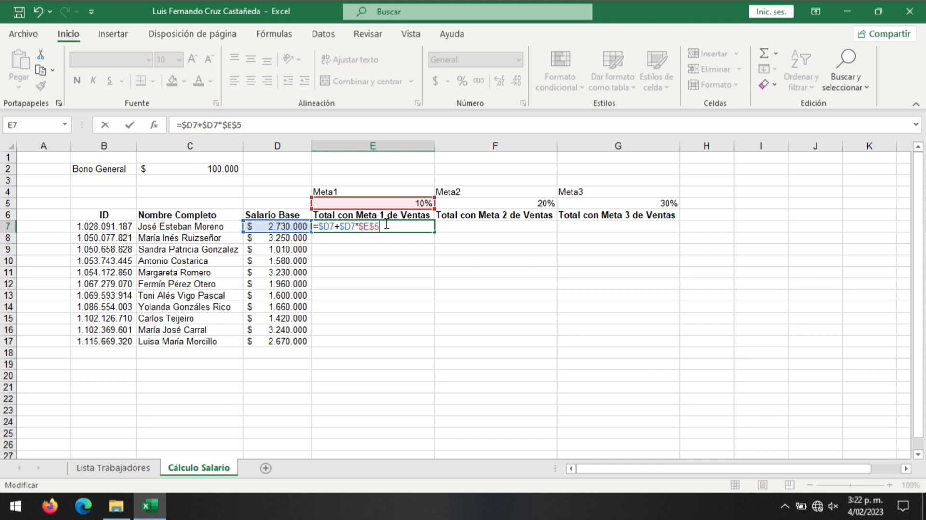
mouse_move(366, 226)
left_mouse_down()
mouse_move(385, 227)
mouse_move(350, 226)
left_mouse_up()
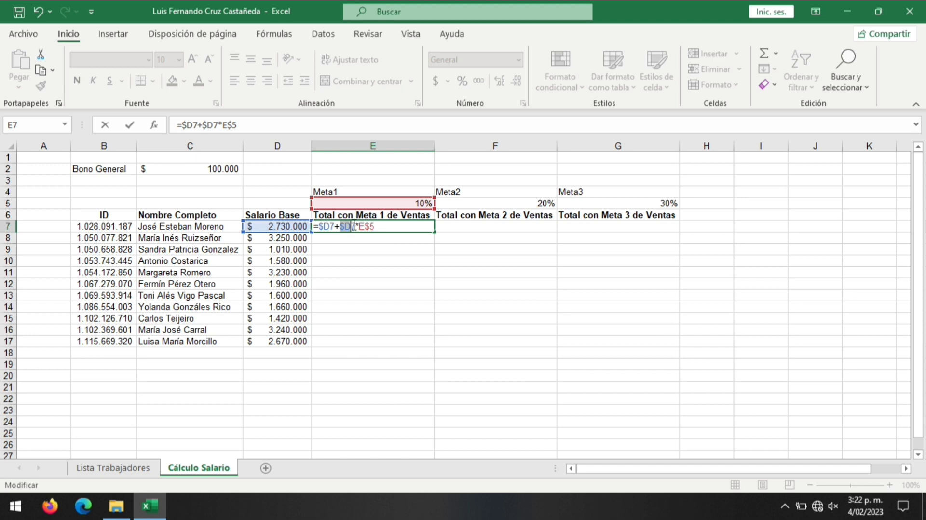
Step: Add the Bono General as the absolute reference +$C$2 and confirm E7's formula =$D7+$D7*E$5+$C$2
left_click(377, 226)
type("+")
left_click(223, 168)
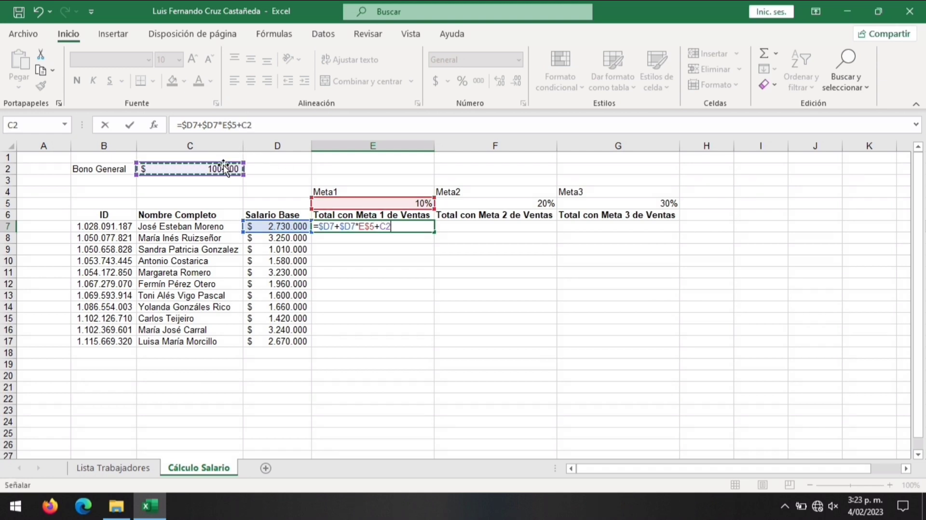
key("F4")
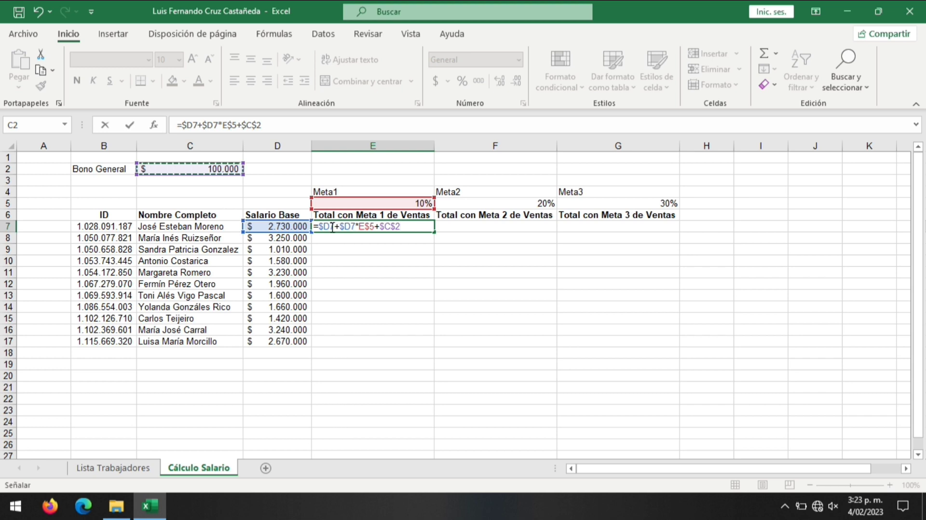
left_click(418, 227)
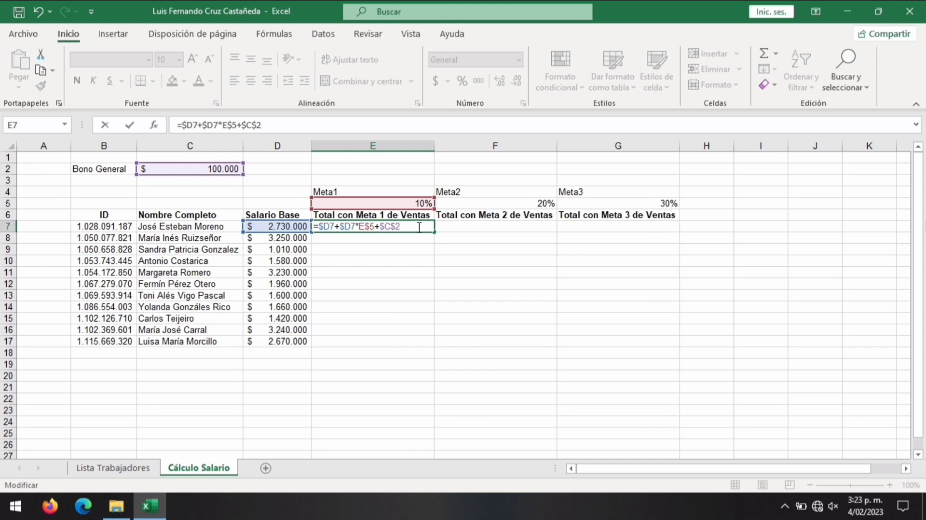
key("Return")
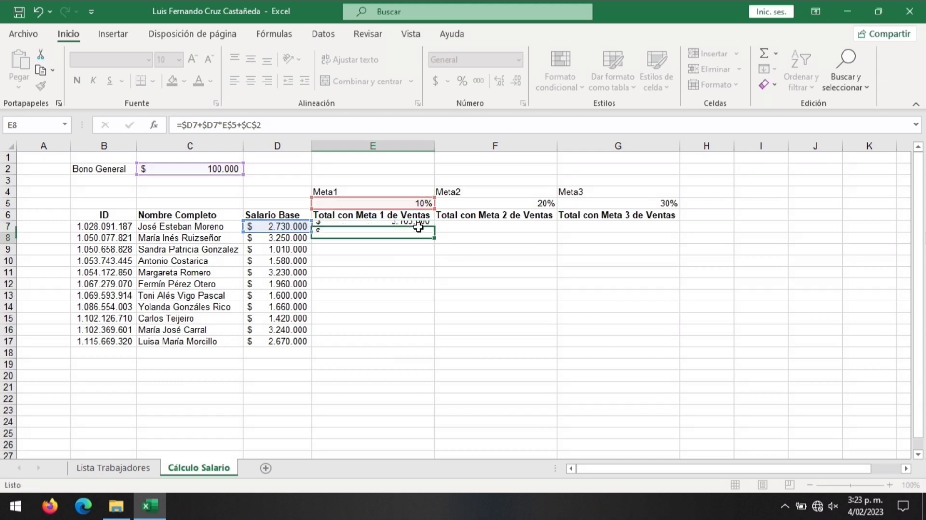
Step: Fill E7's total formula down to row 17 and across to column G, and check the cell references in G17
left_click(418, 227)
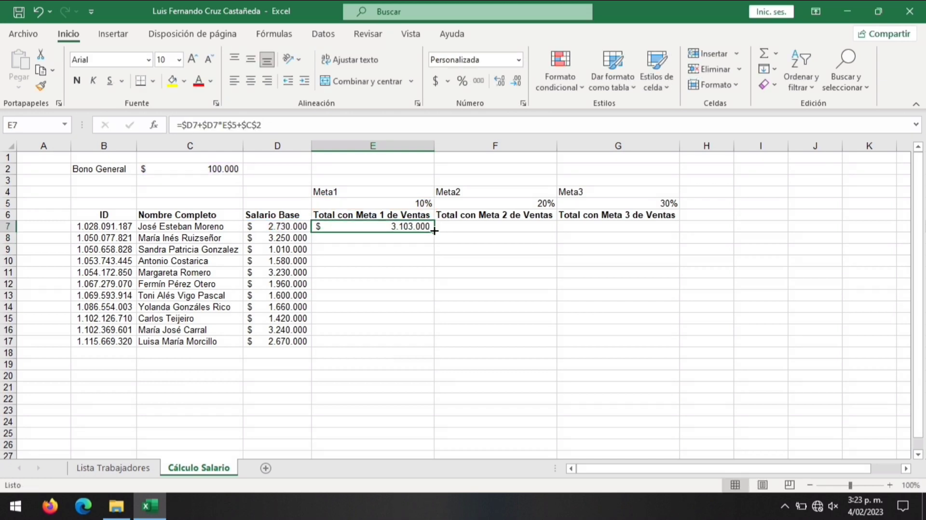
double_click(433, 232)
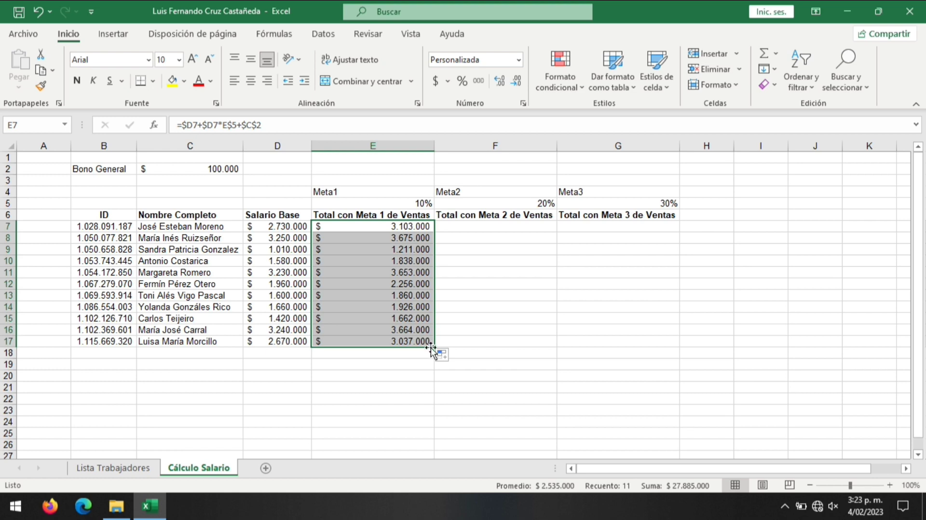
left_click_drag(546, 342, 639, 352)
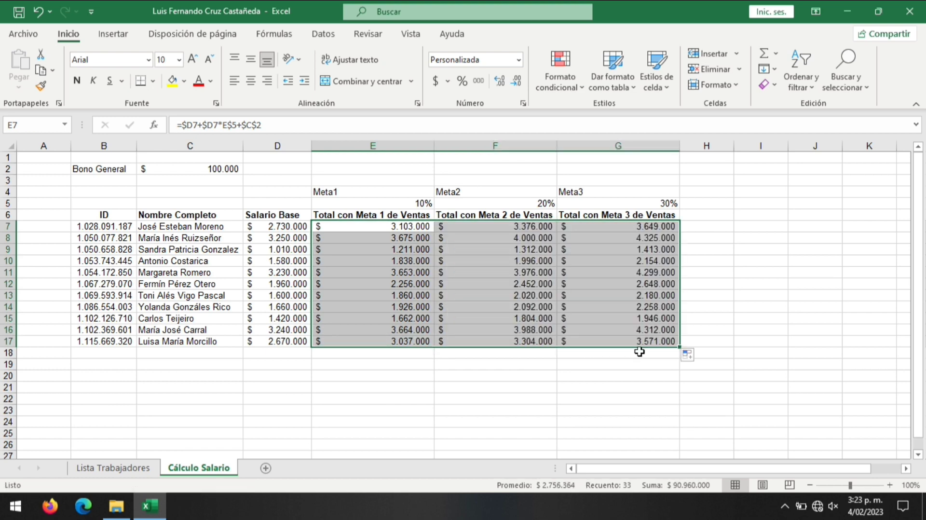
left_click(646, 342)
double_click(644, 342)
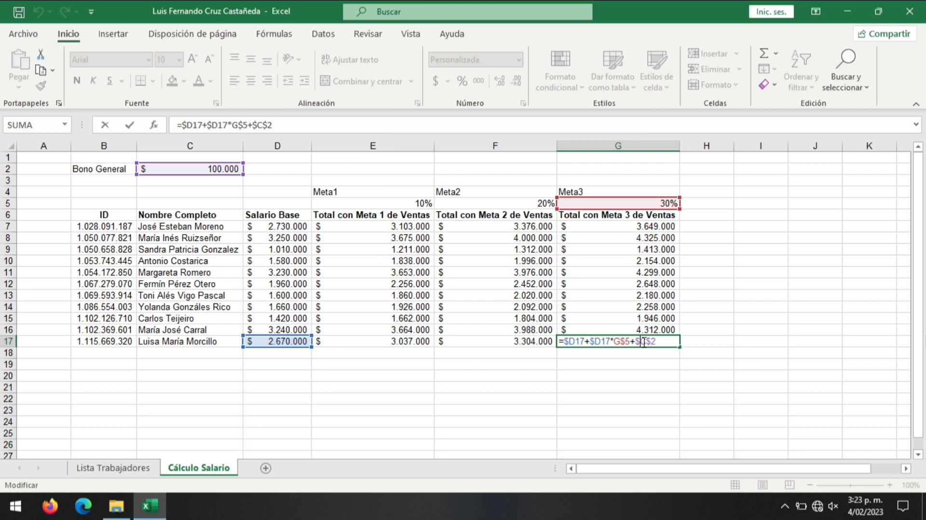
Step: Apply all borders to the goal block E4:G5 and centre the Meta1 to Meta3 headings horizontally and vertically
left_click(575, 200)
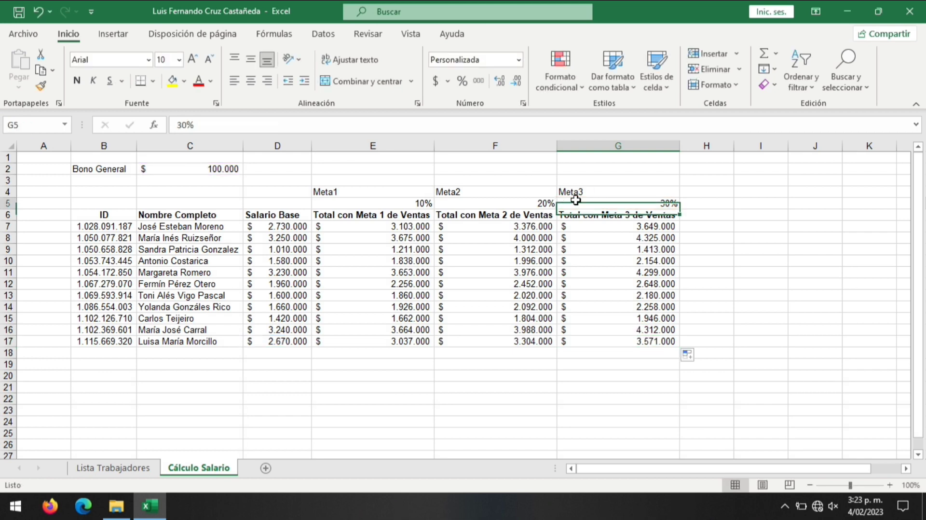
left_click_drag(575, 200, 413, 193)
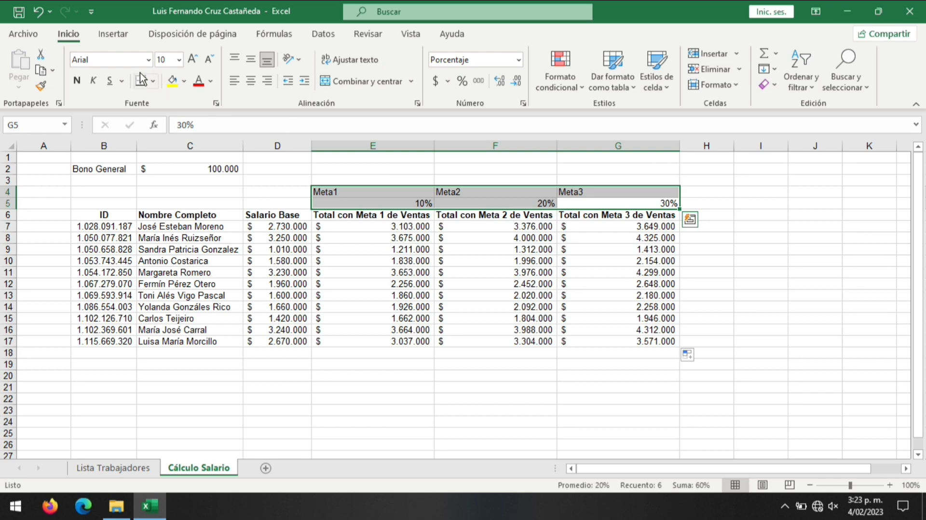
left_click(152, 81)
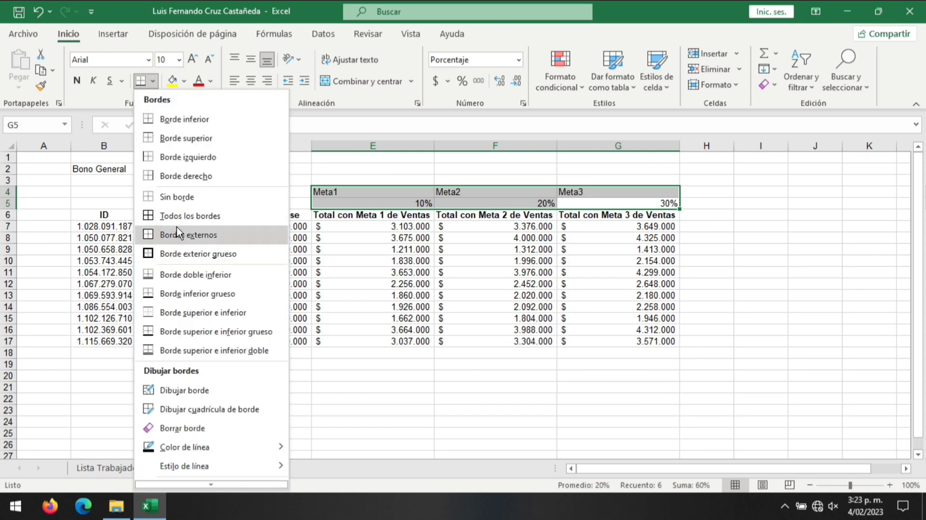
left_click(177, 215)
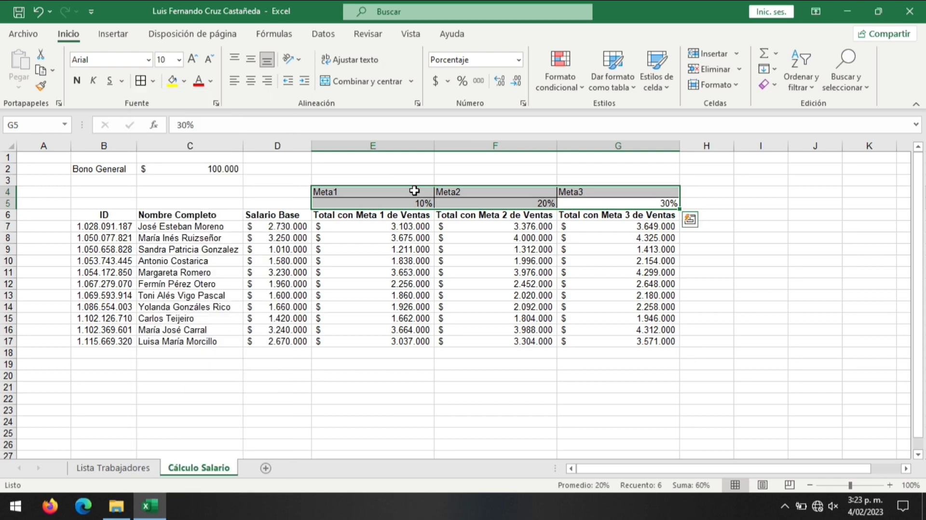
left_click_drag(415, 191, 562, 190)
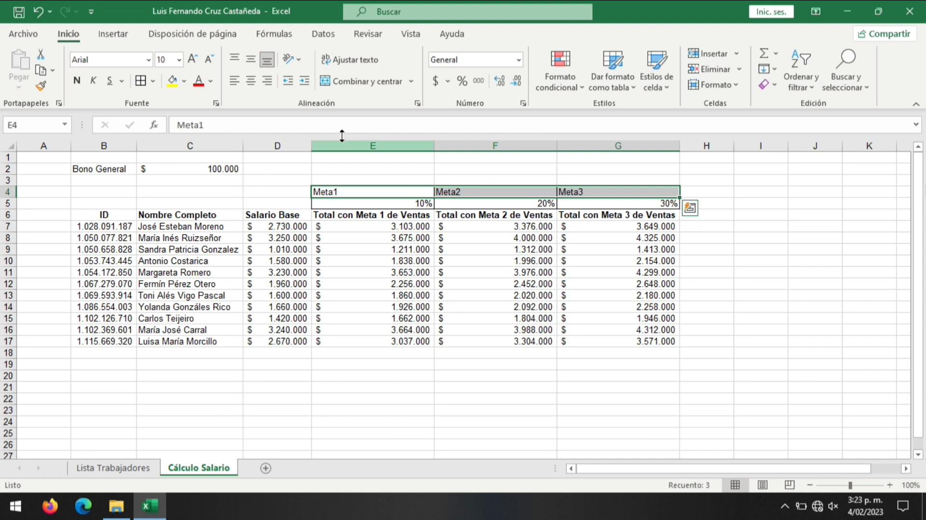
left_click(251, 81)
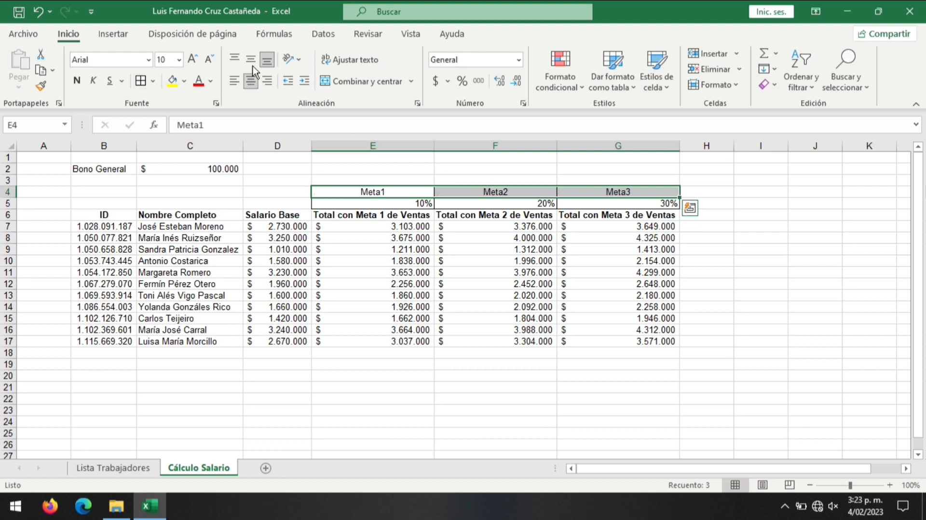
Step: Apply all borders to the Bono General cells B2:C2 and make the label in B2 bold
left_click(138, 169)
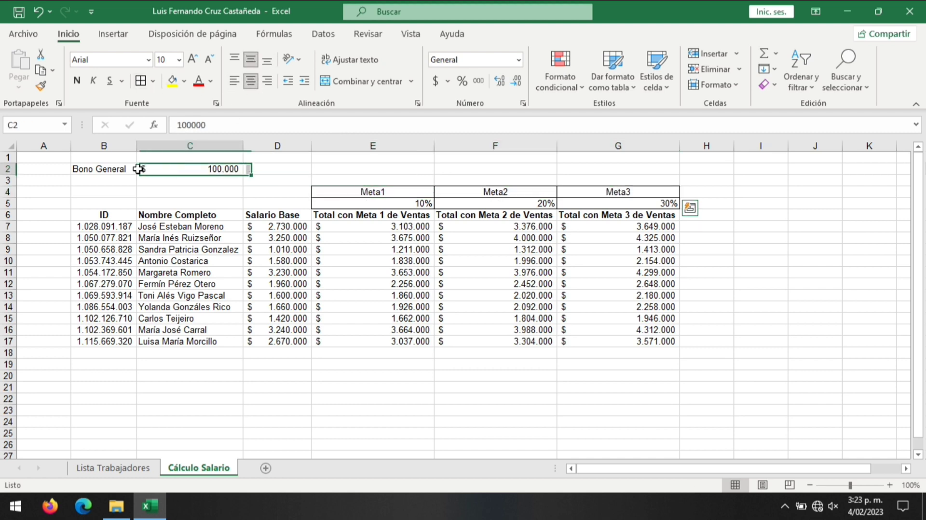
left_click_drag(138, 169, 128, 168)
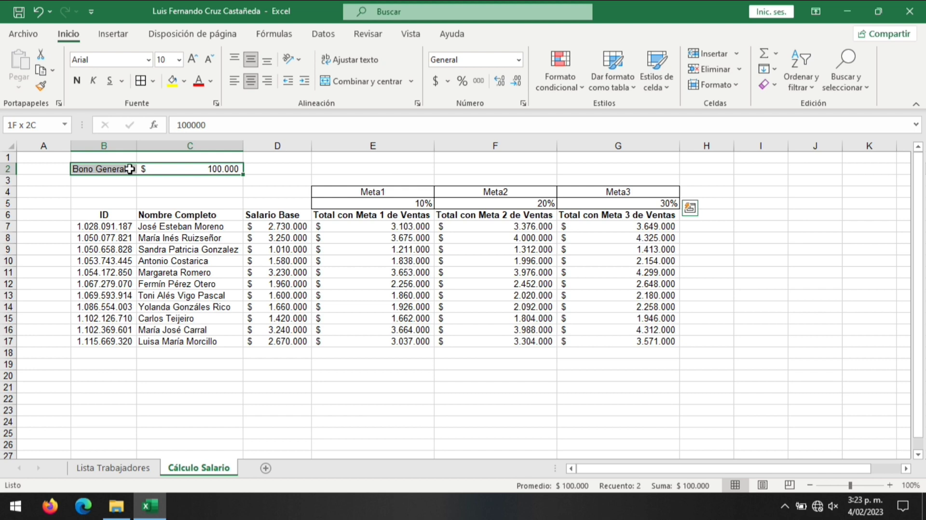
left_click(141, 81)
left_click(110, 168)
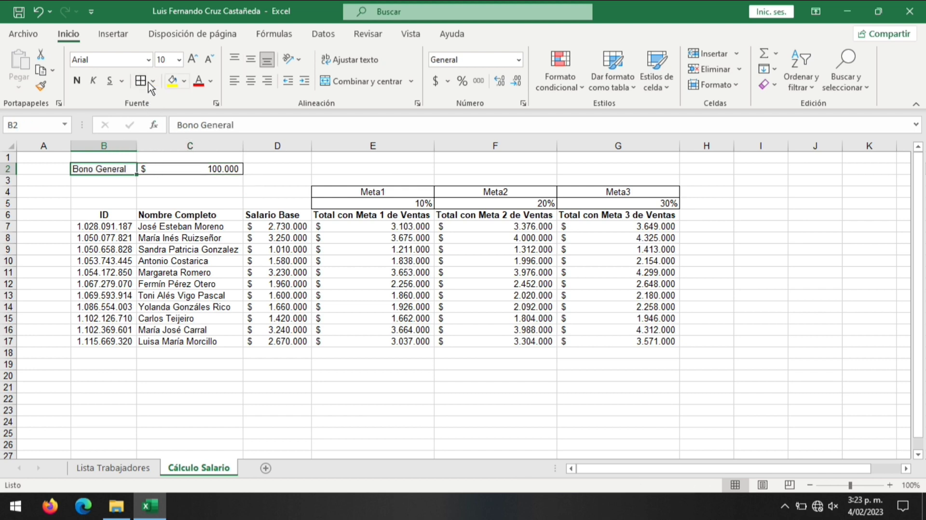
left_click(75, 81)
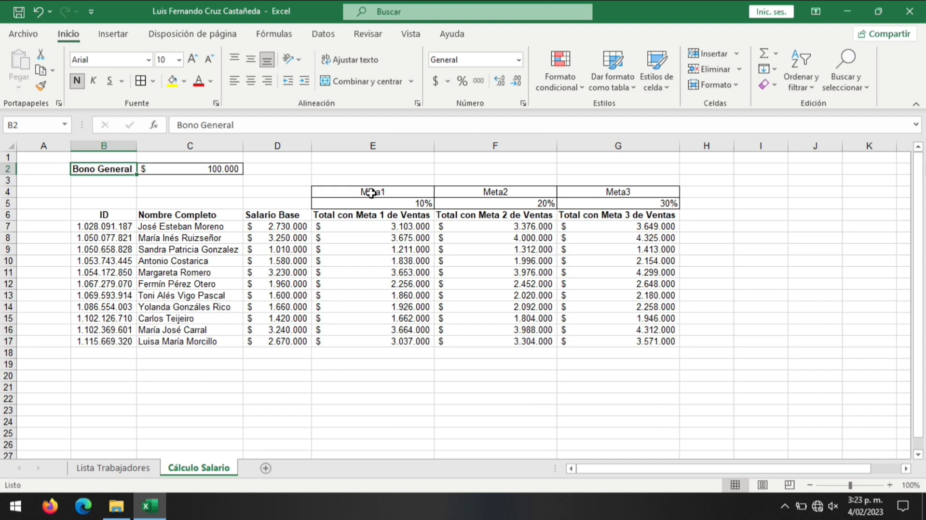
Step: Make the Meta1, Meta2 and Meta3 headings in E4:G4 bold
left_click(387, 192)
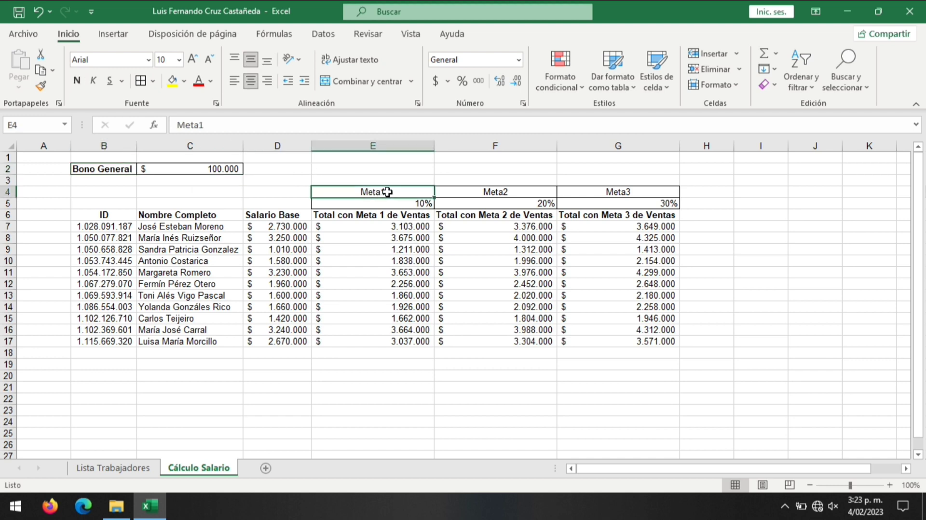
left_click_drag(387, 192, 626, 192)
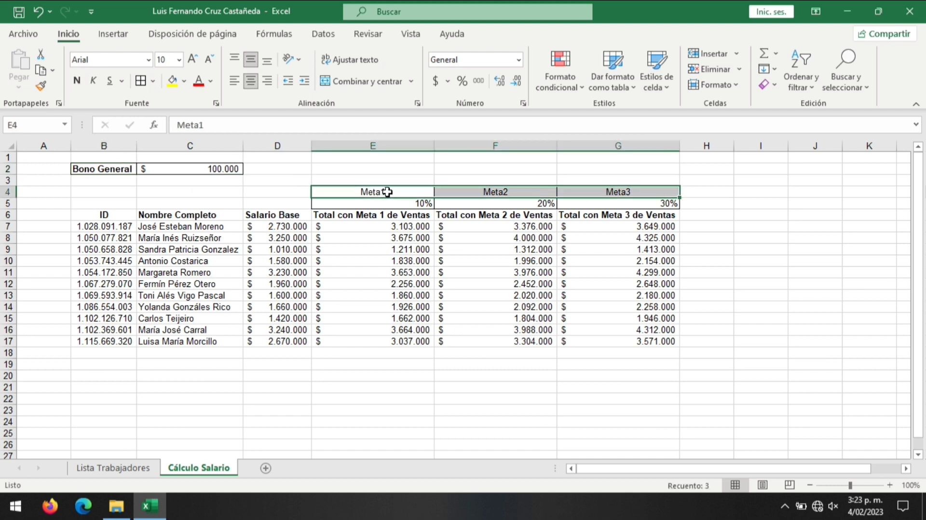
left_click(76, 81)
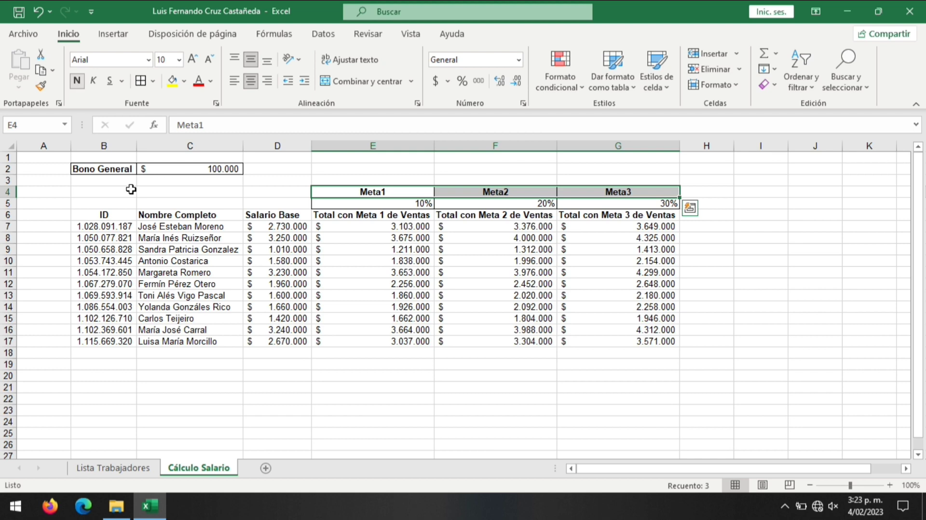
Step: Convert the salary data in B6:G17 into a table with headers
left_click(106, 214)
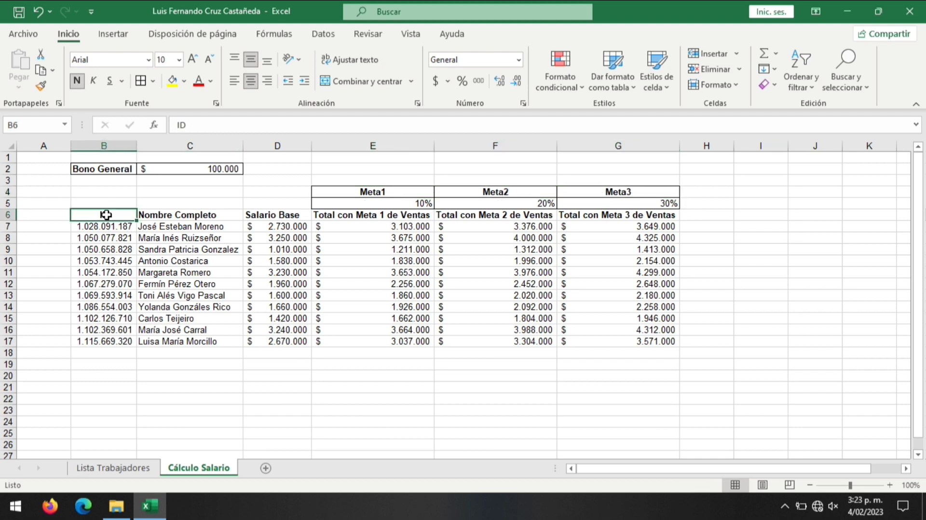
key("ctrl+a")
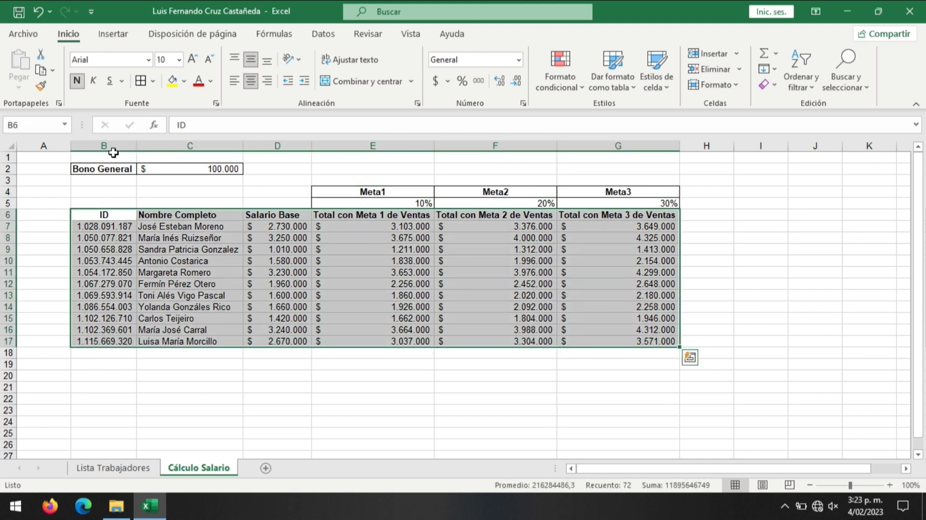
left_click(126, 32)
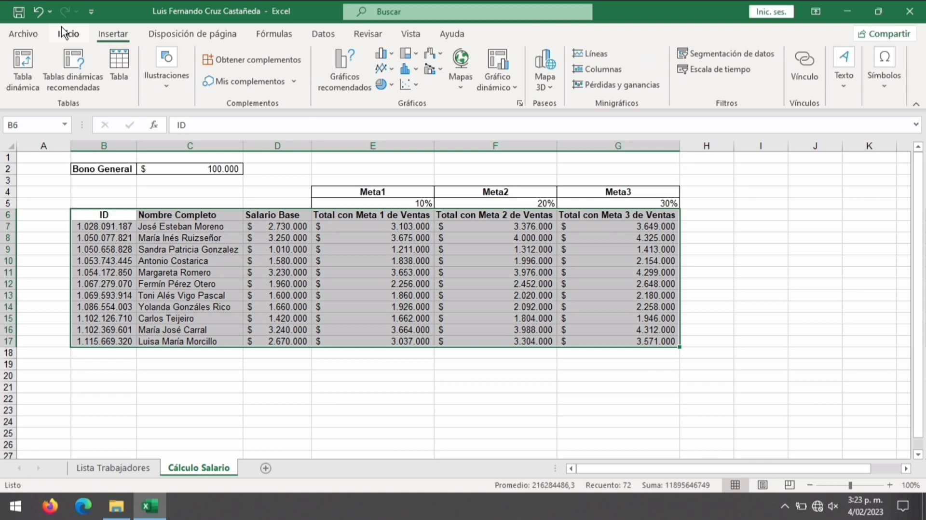
left_click(65, 34)
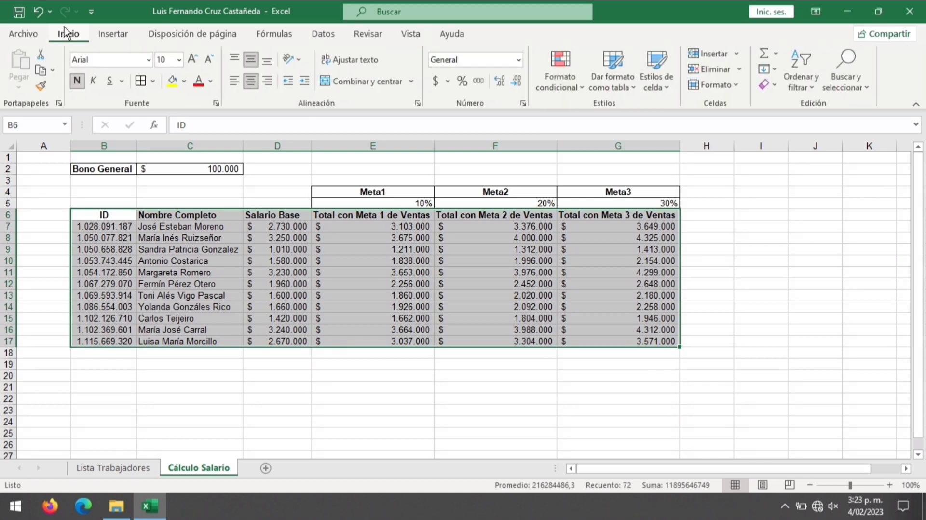
left_click(115, 39)
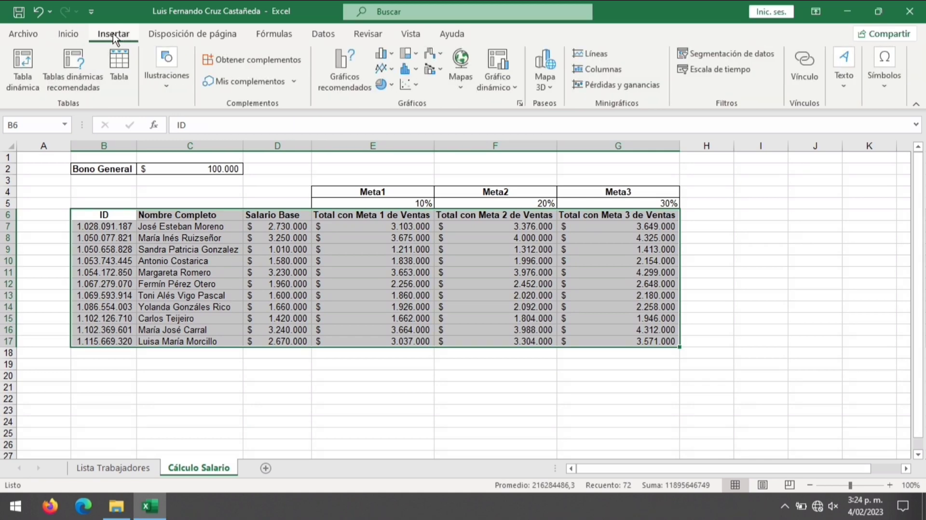
left_click(118, 67)
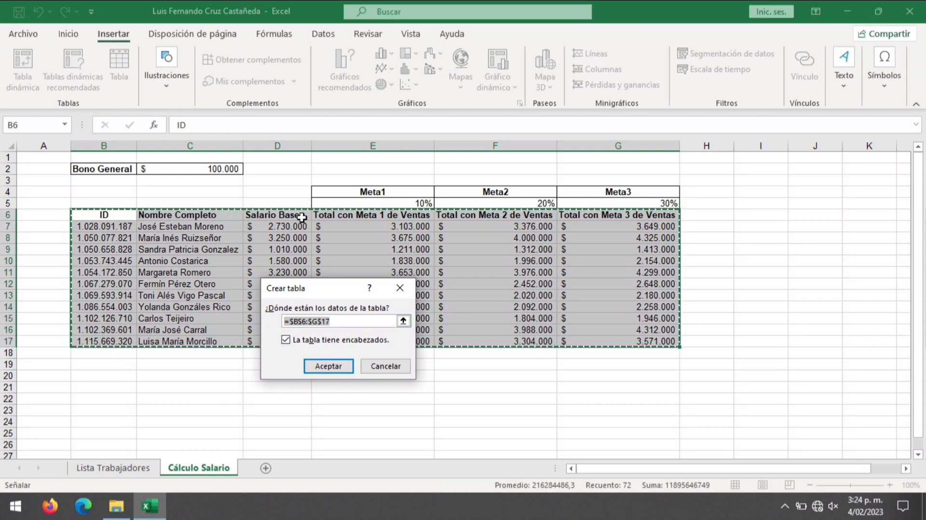
left_click(322, 366)
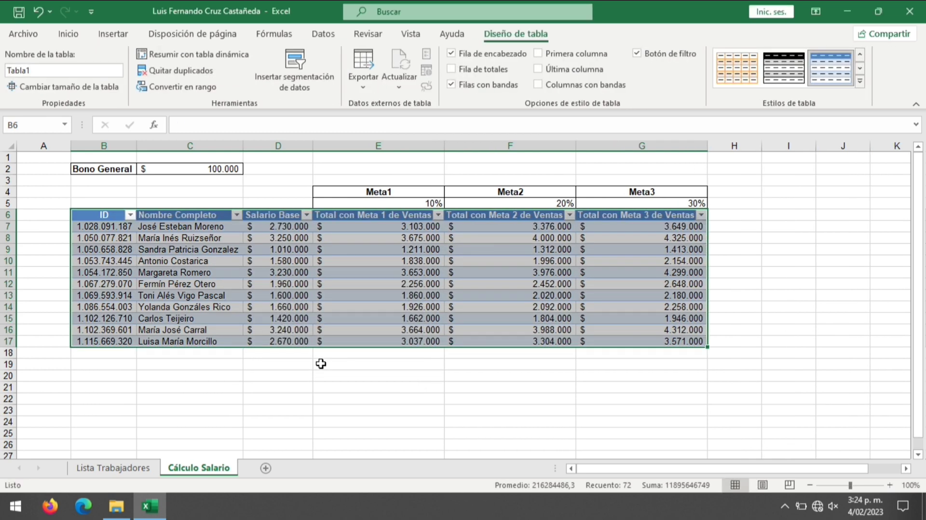
Step: Add a totals row that sums the Meta 1 and Meta 2 sales totals, and emphasize the table's first column
left_click(420, 317)
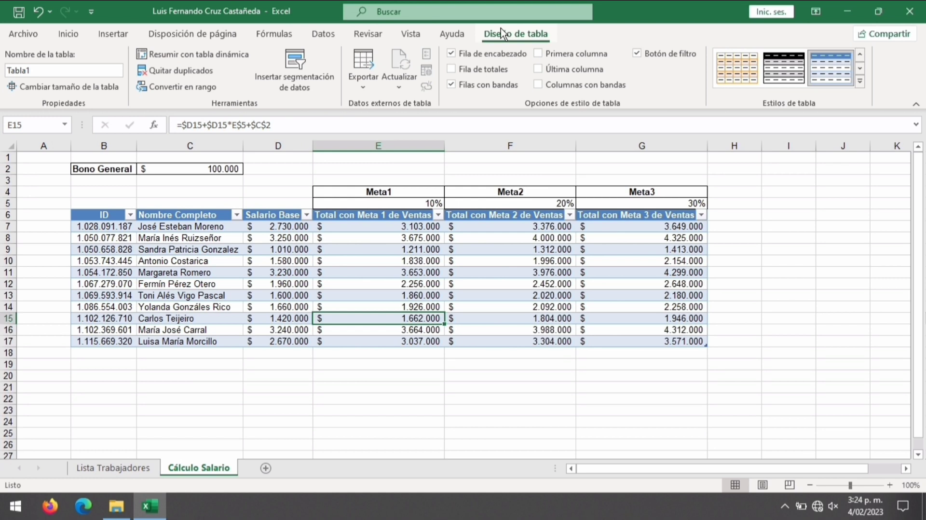
left_click(482, 69)
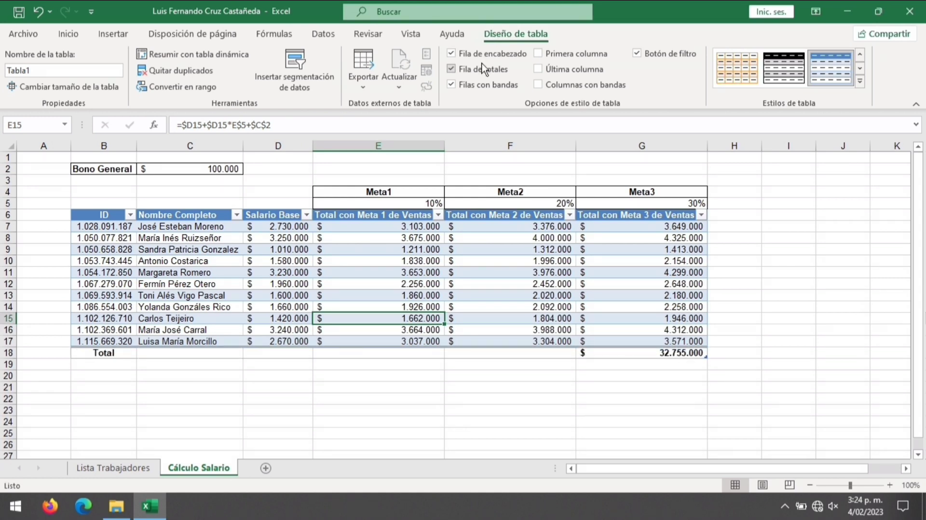
left_click(551, 355)
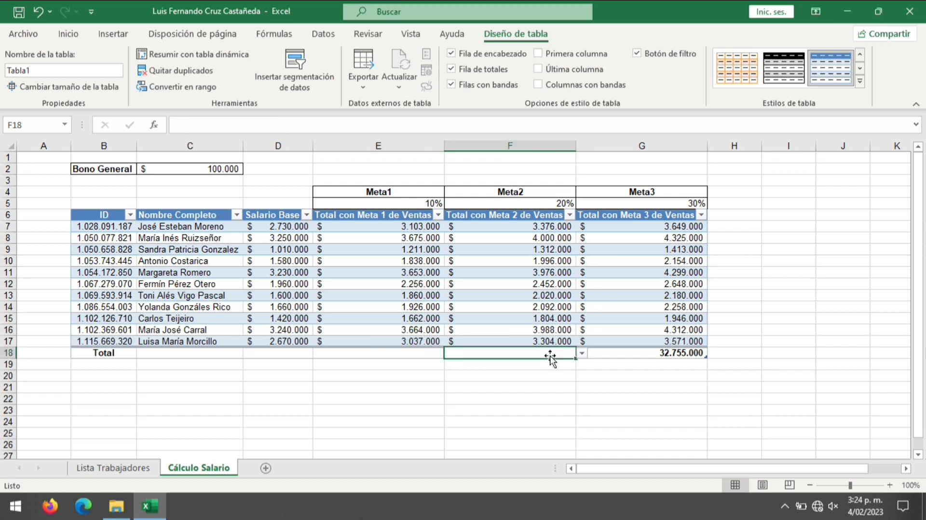
left_click(579, 354)
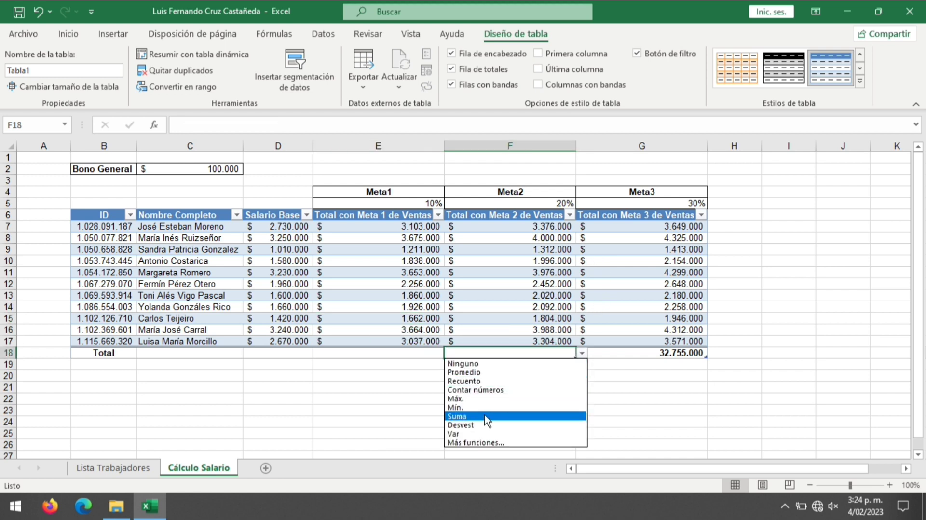
left_click(506, 416)
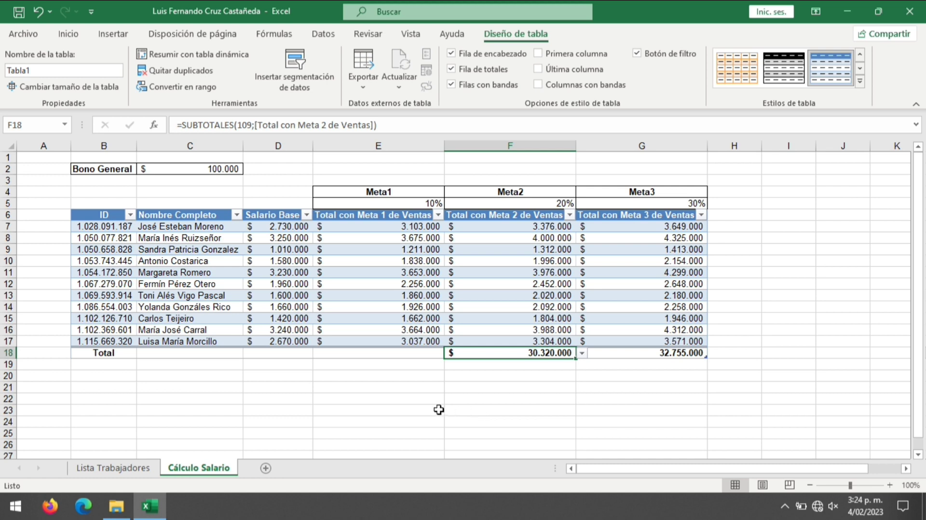
left_click(434, 352)
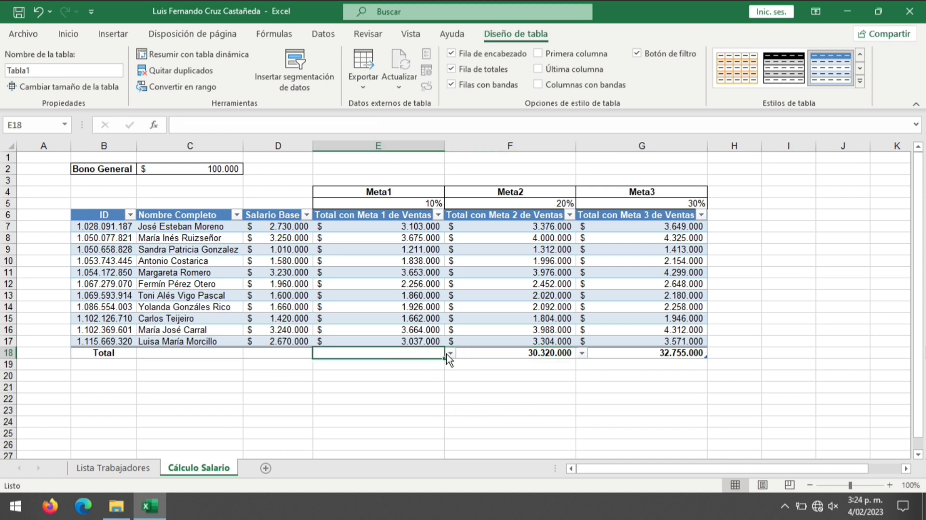
left_click(450, 354)
left_click(366, 413)
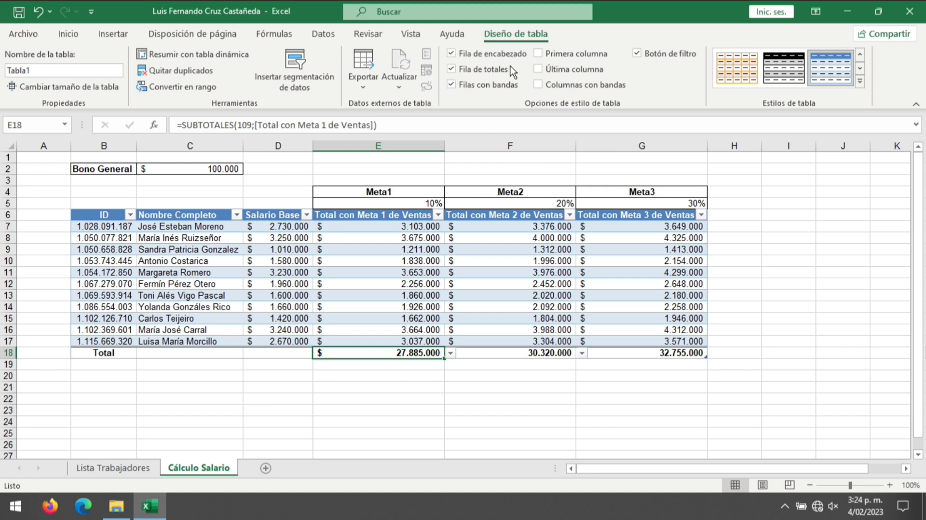
left_click(560, 54)
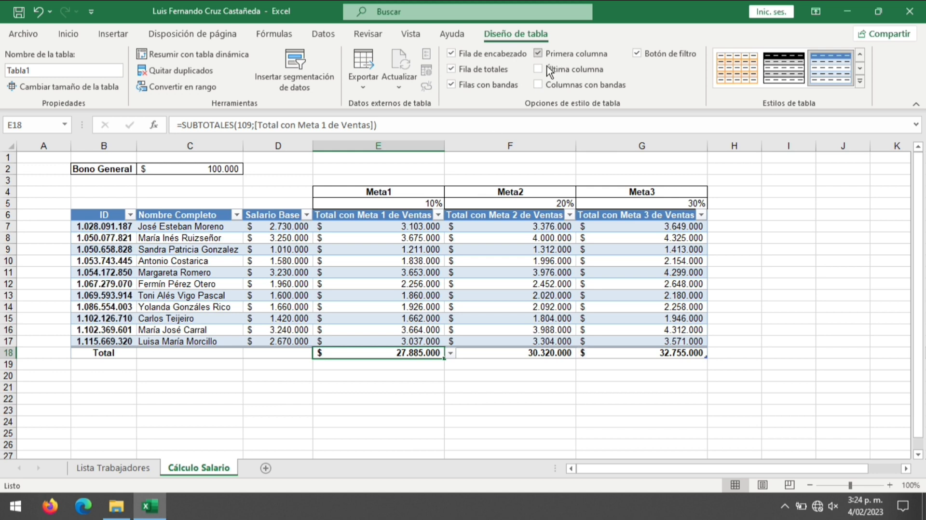
left_click(498, 71)
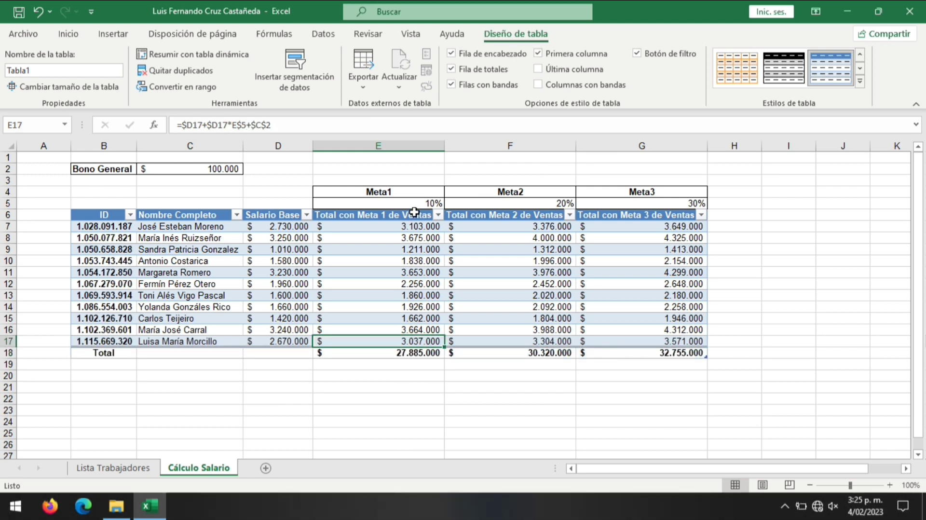
Step: Wrap the text of the three Total con Meta headings in E6:G6
left_click_drag(415, 215, 591, 215)
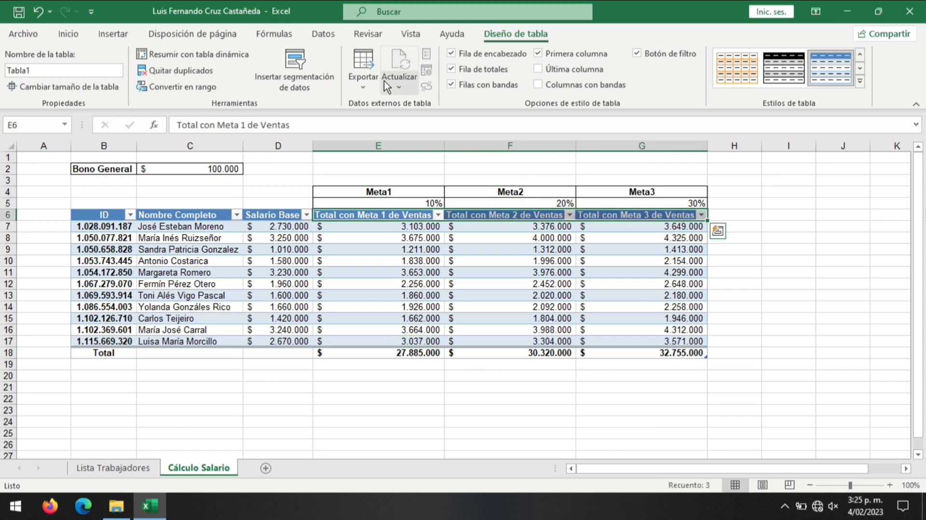
left_click(68, 35)
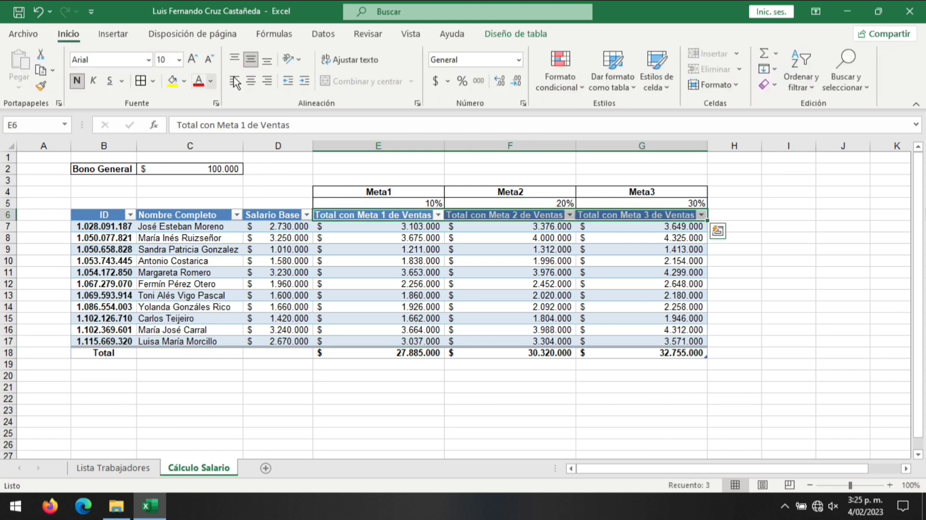
left_click(345, 60)
Step: Narrow columns E to G equally and make row 6 tall enough for the headings to fit on two lines
left_click_drag(373, 146, 645, 138)
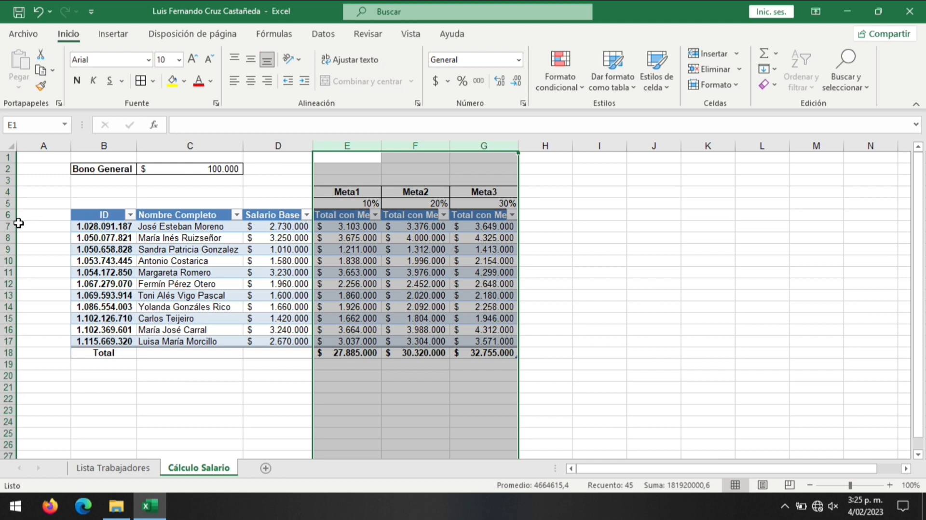
left_click_drag(8, 221, 9, 233)
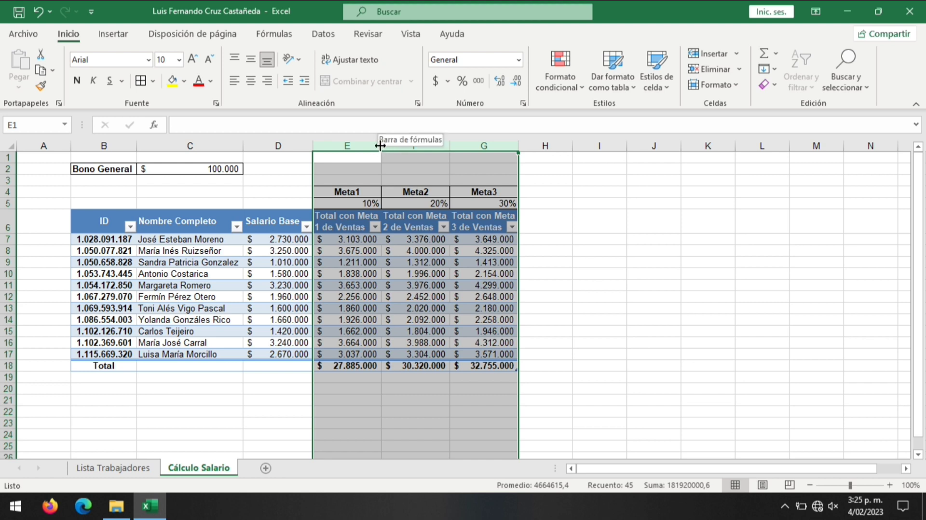
left_click_drag(453, 147, 459, 146)
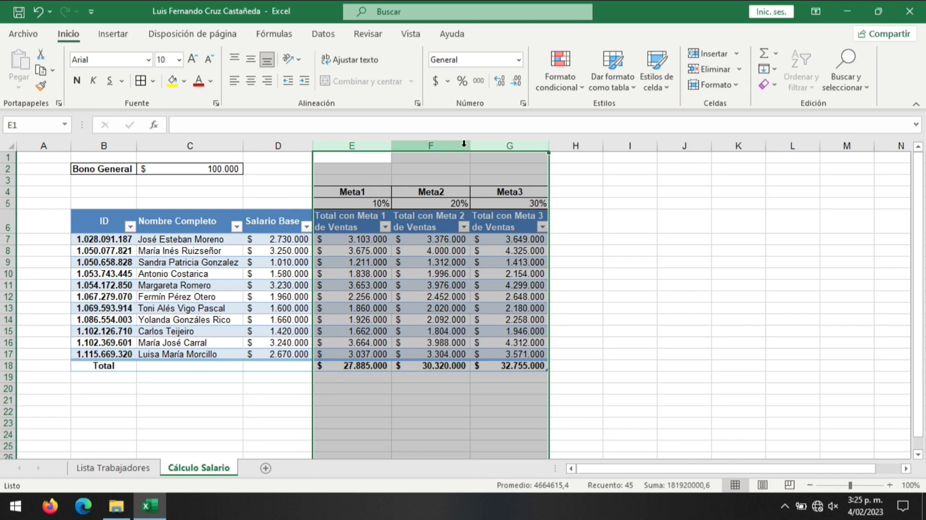
Step: Turn off the gridlines on the Cálculo Salario sheet
left_click(497, 309)
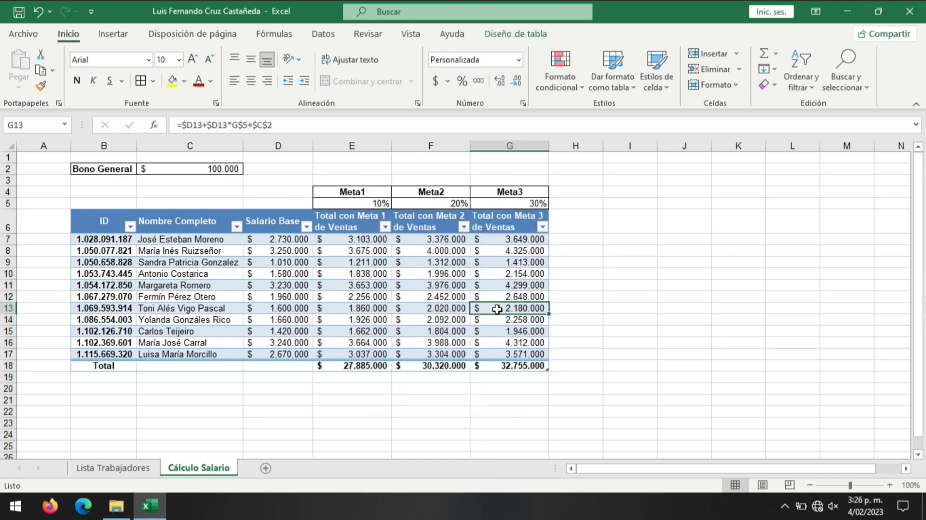
left_click(406, 37)
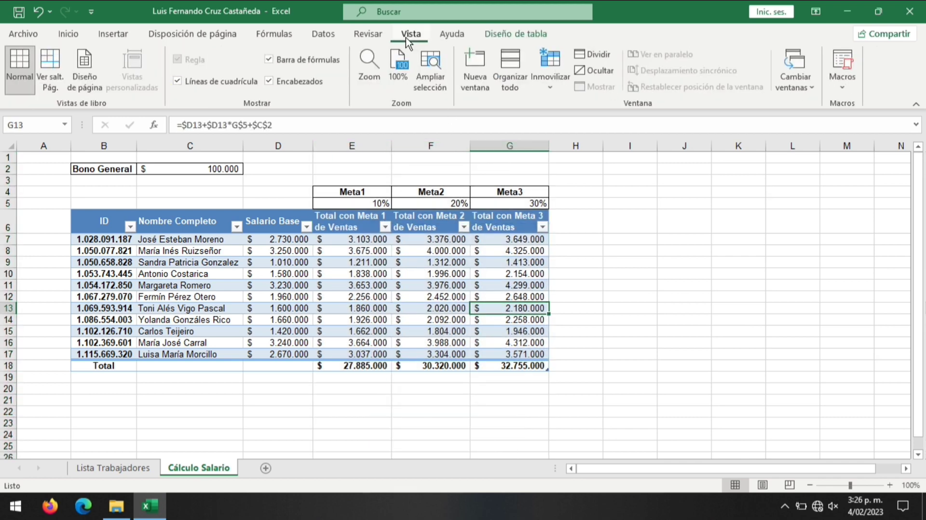
left_click(219, 80)
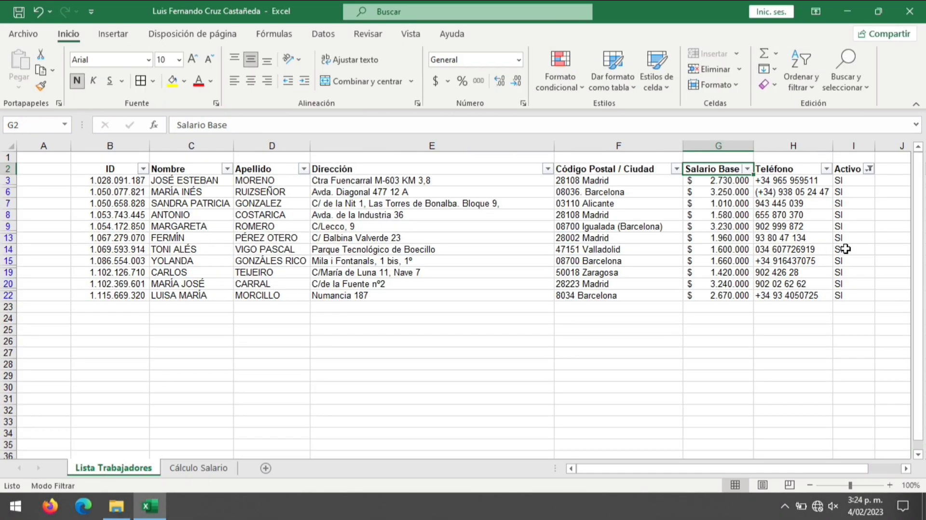
Step: Clear the Activo filter on the Lista Trabajadores sheet and convert its range B2:I22 into a table with headers
left_click(869, 169)
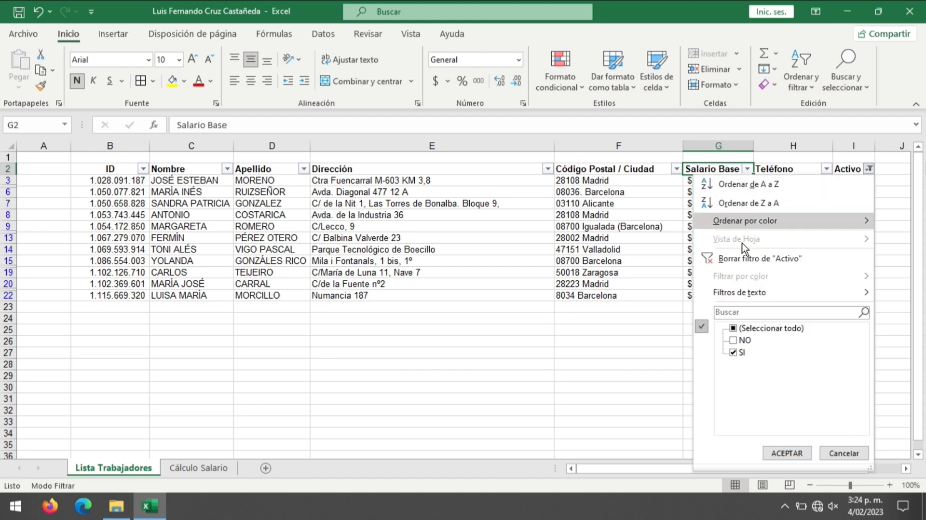
left_click(771, 257)
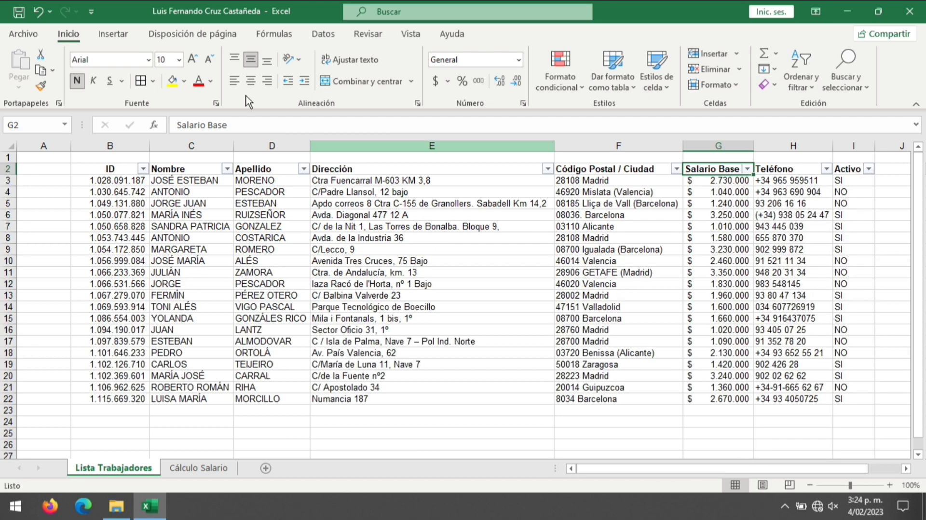
left_click(120, 40)
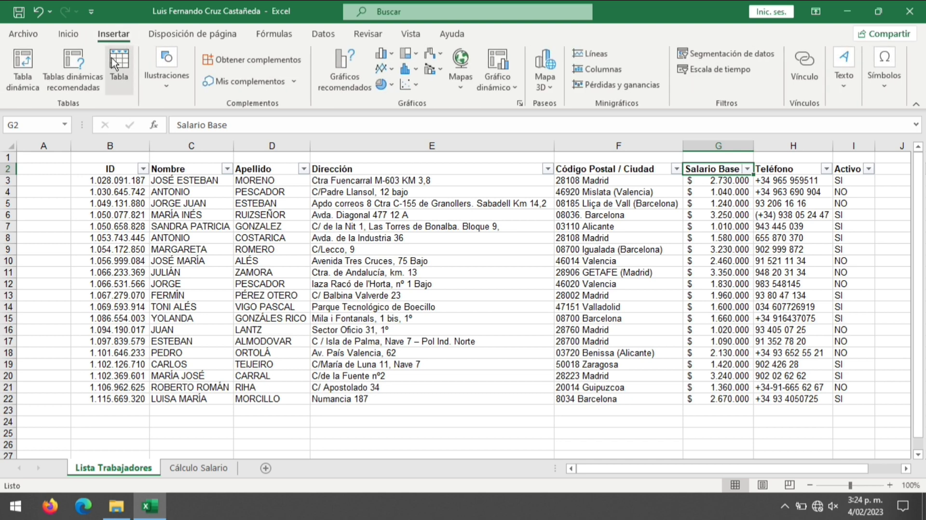
left_click(112, 57)
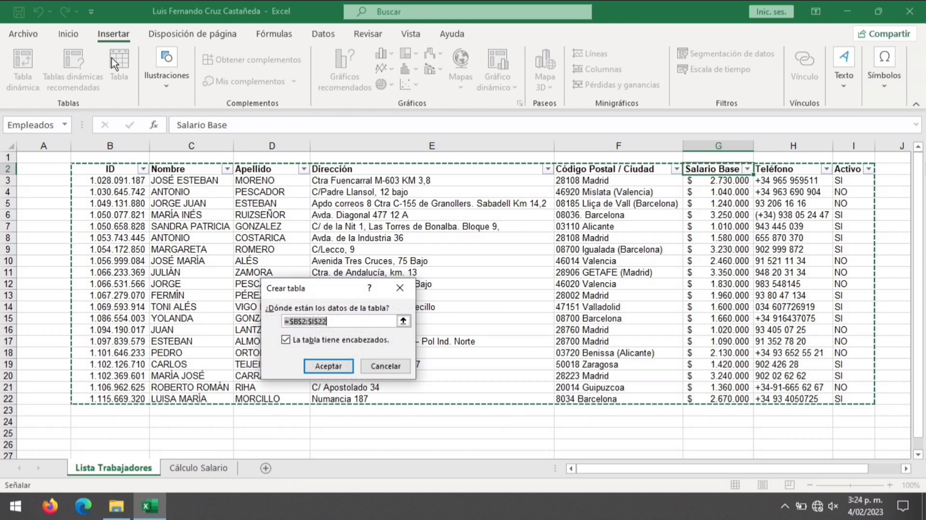
left_click(325, 366)
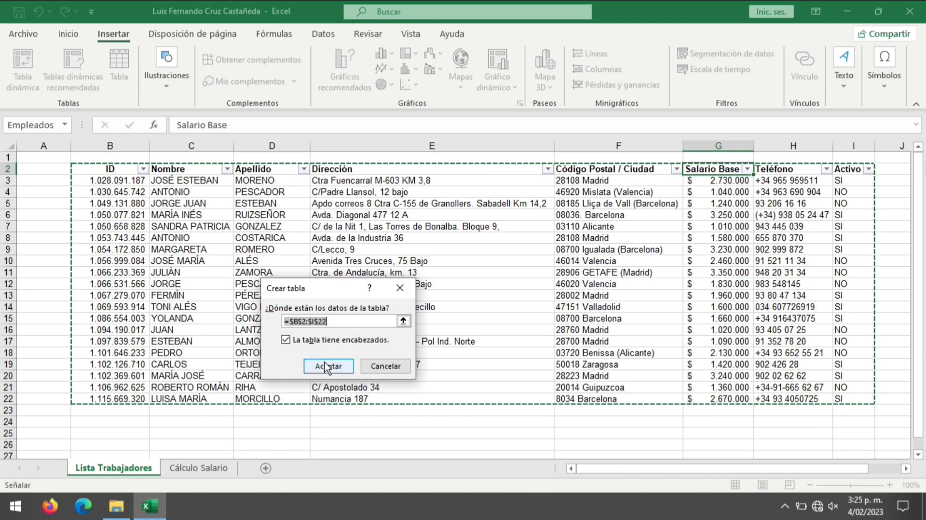